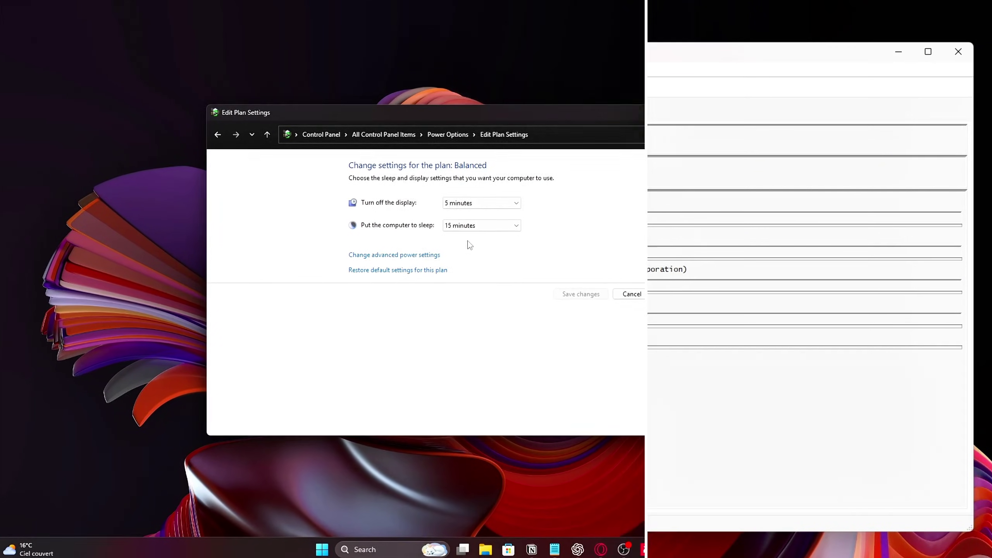
Open the Balanced plan's advanced power settings, set USB selective suspend to Disabled and apply the change
{"action": "left_click", "coordinate": [422, 254]}
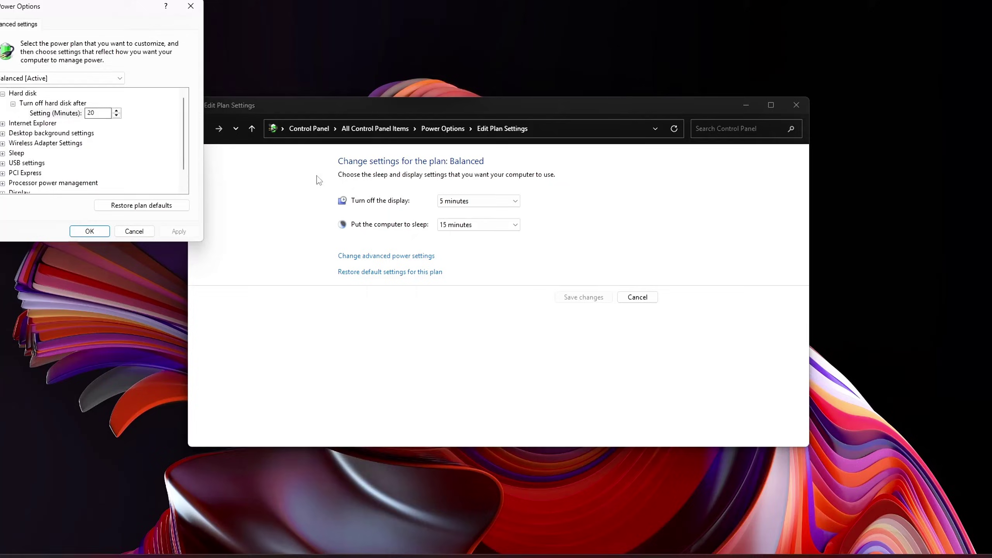
{"action": "left_click_drag", "start_coordinate": [97, 5], "coordinate": [522, 165]}
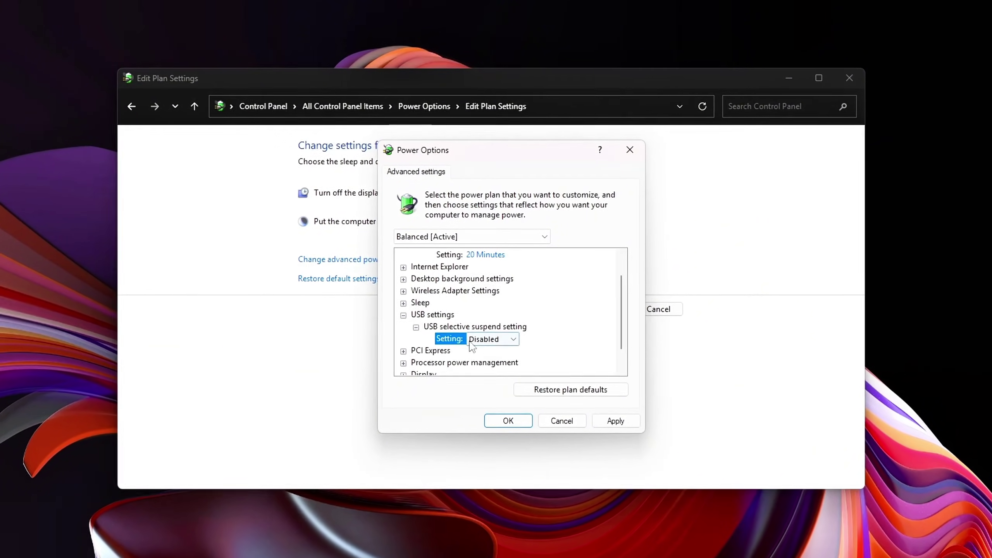
{"action": "left_click", "coordinate": [616, 423]}
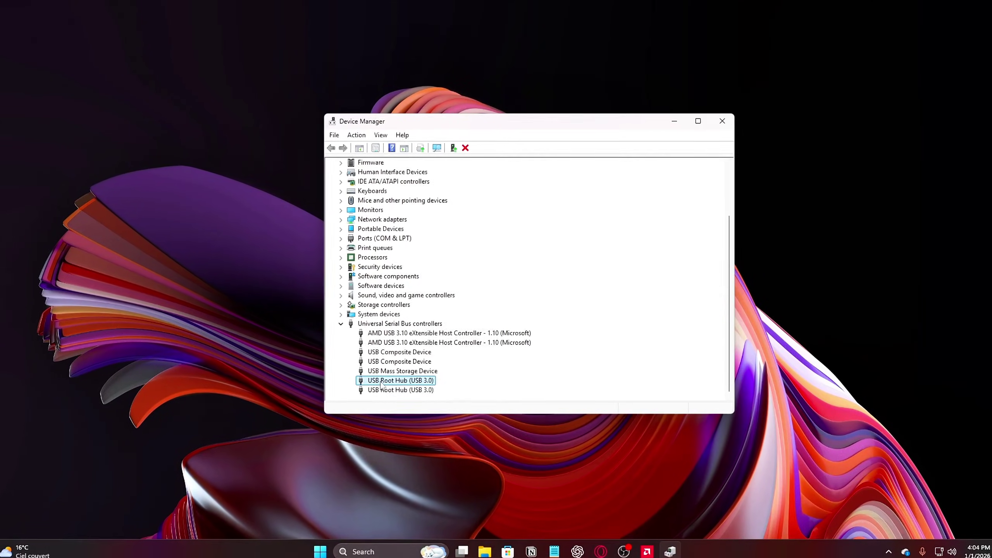
Turn off "Allow the computer to turn off this device to save power" for the first USB Root Hub (USB 3.0)
{"action": "right_click", "coordinate": [379, 382]}
{"action": "left_click", "coordinate": [414, 435]}
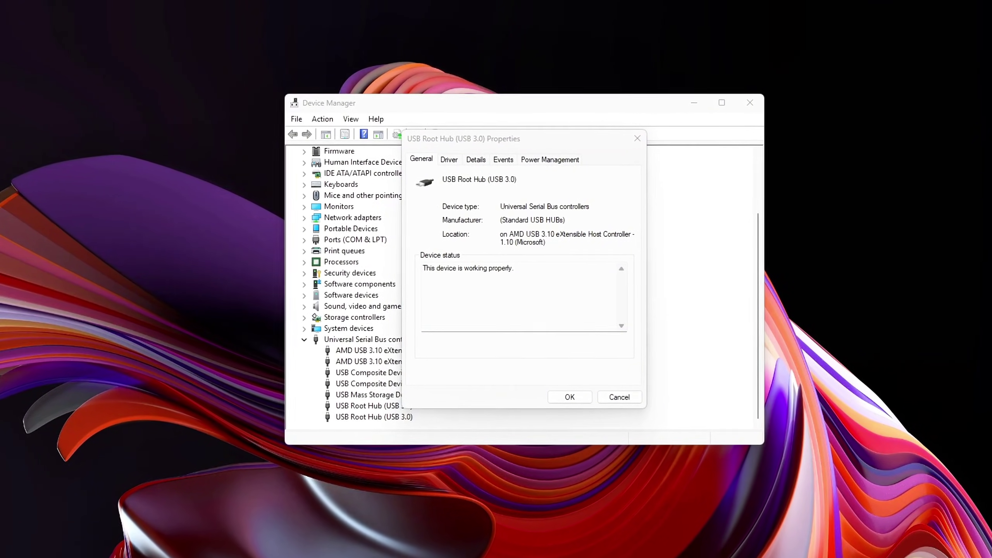
{"action": "left_click", "coordinate": [550, 158]}
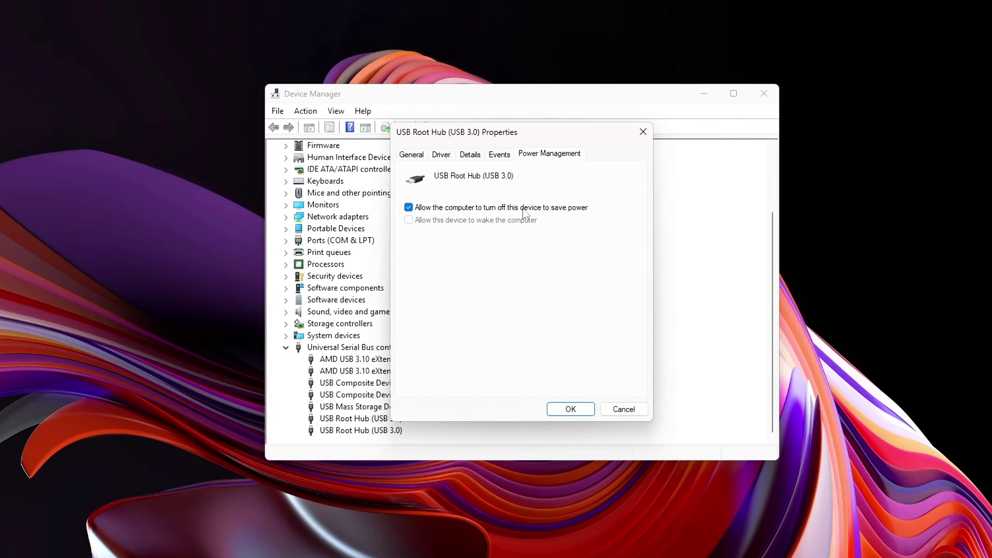
{"action": "left_click", "coordinate": [499, 208]}
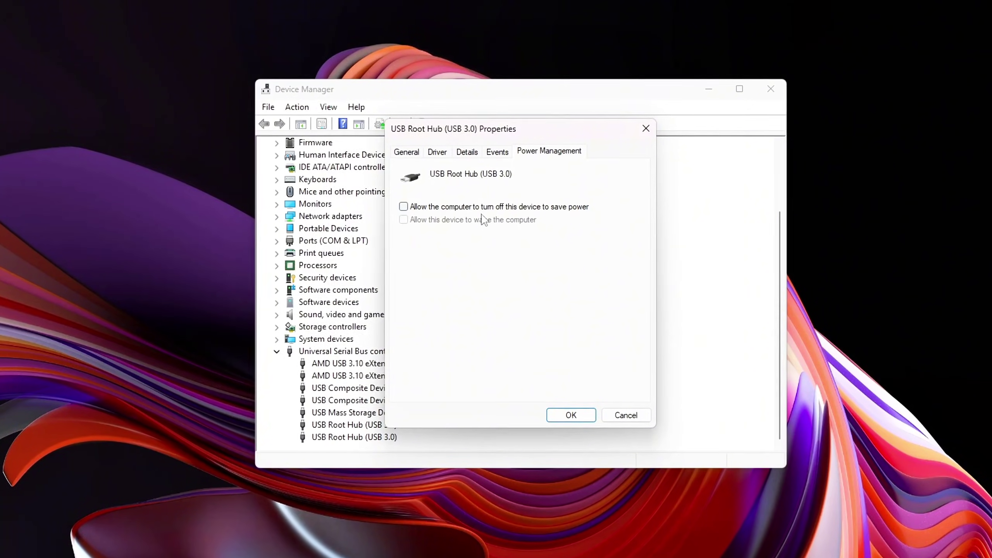
{"action": "left_click", "coordinate": [571, 417]}
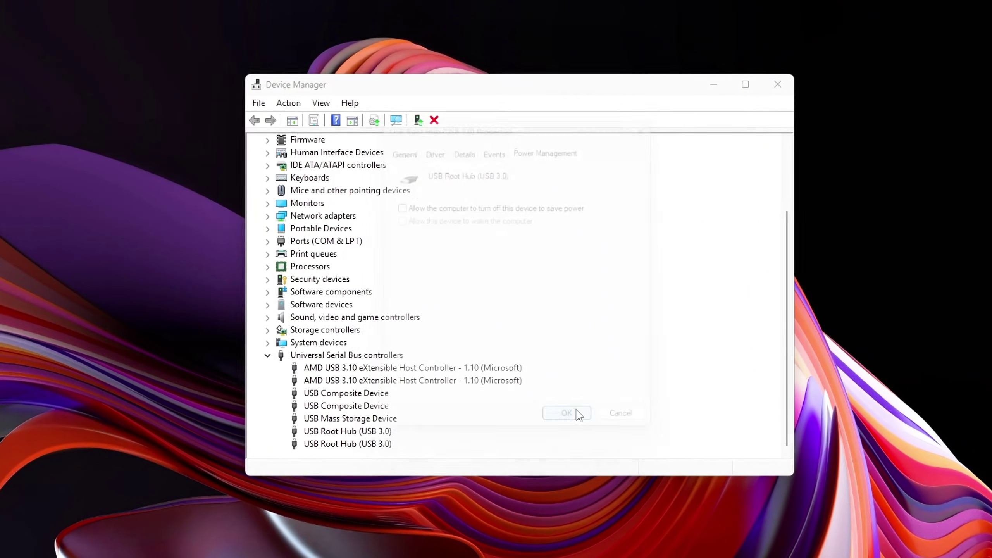
Open the properties of a USB Composite Device under Universal Serial Bus controllers
{"action": "right_click", "coordinate": [364, 421]}
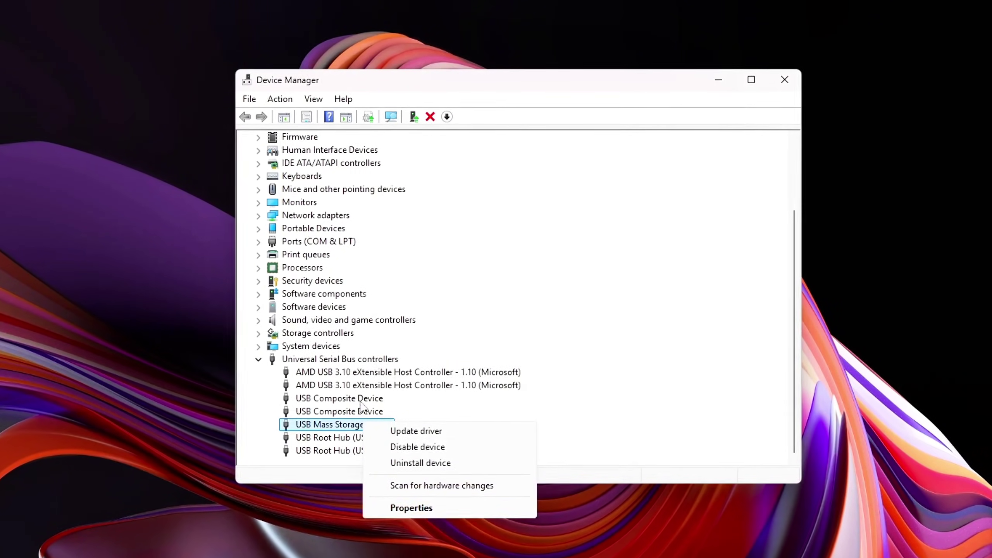
{"action": "right_click", "coordinate": [363, 400]}
{"action": "left_click", "coordinate": [406, 474]}
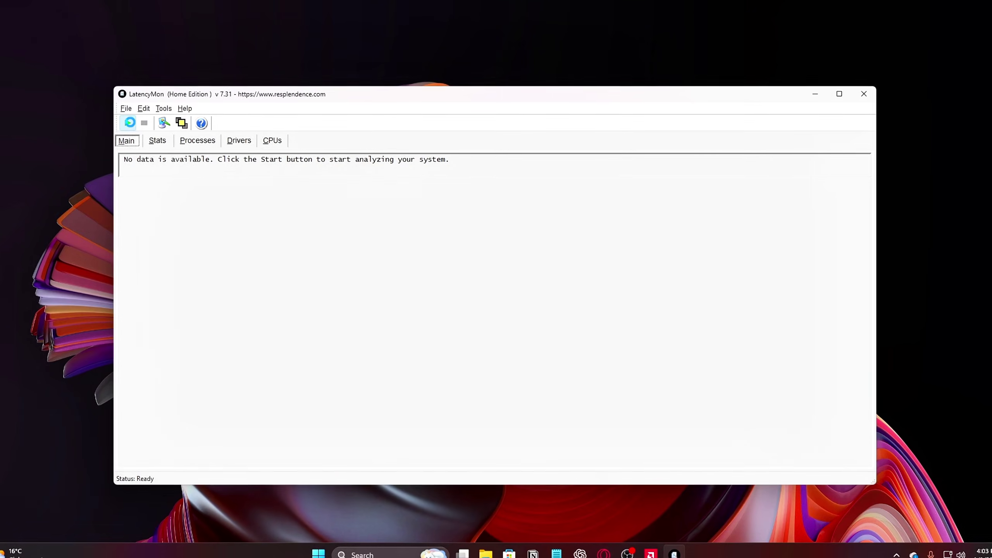
Start analyzing the system's latency in LatencyMon
{"action": "left_click", "coordinate": [125, 122]}
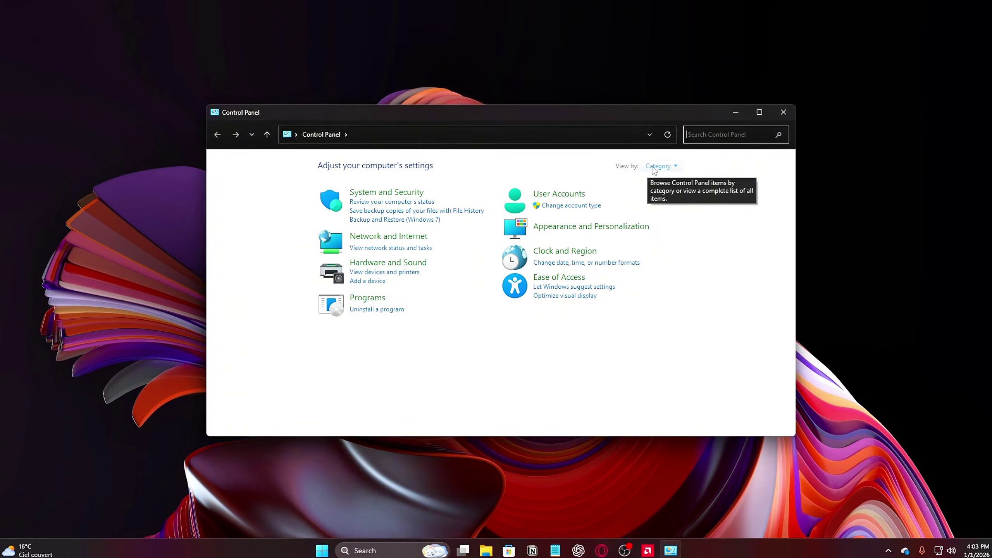
Show the Control Panel items as small icons and open the Balanced power plan's advanced settings
{"action": "left_click", "coordinate": [660, 165]}
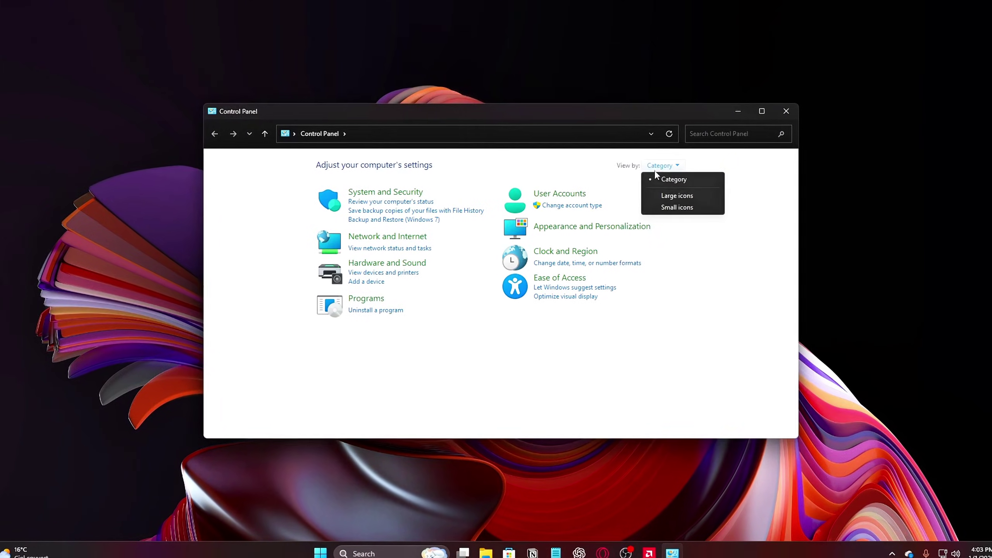
{"action": "left_click", "coordinate": [679, 207]}
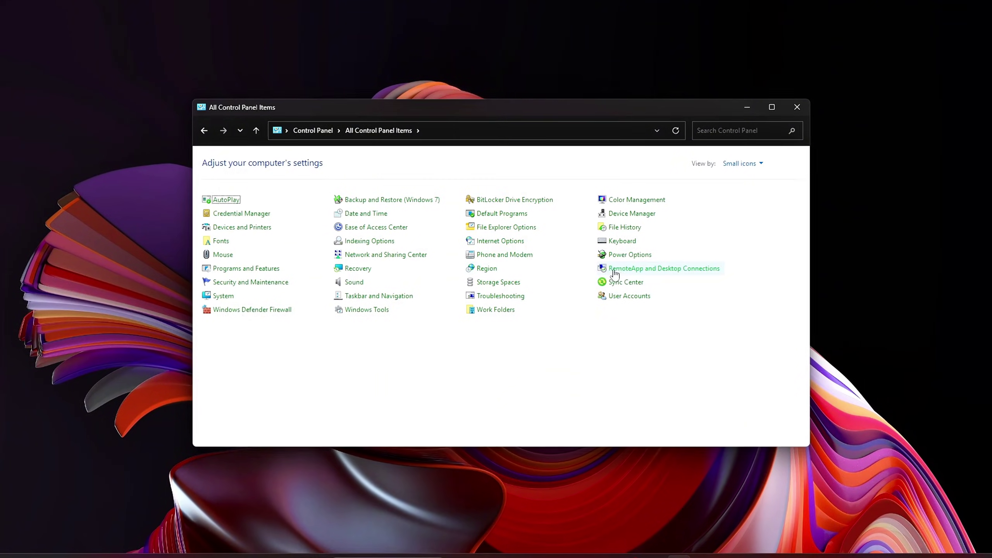
{"action": "left_click", "coordinate": [622, 259]}
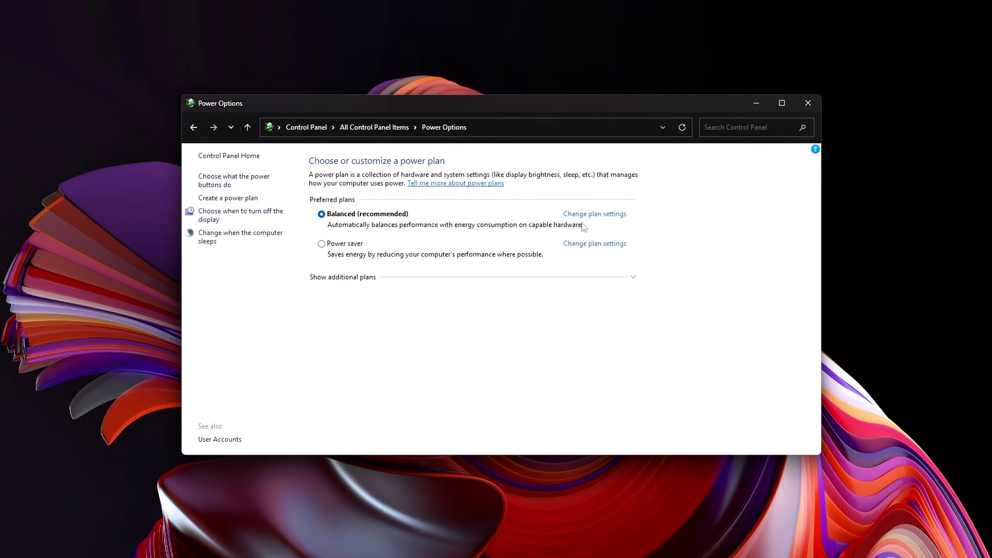
{"action": "left_click", "coordinate": [593, 216]}
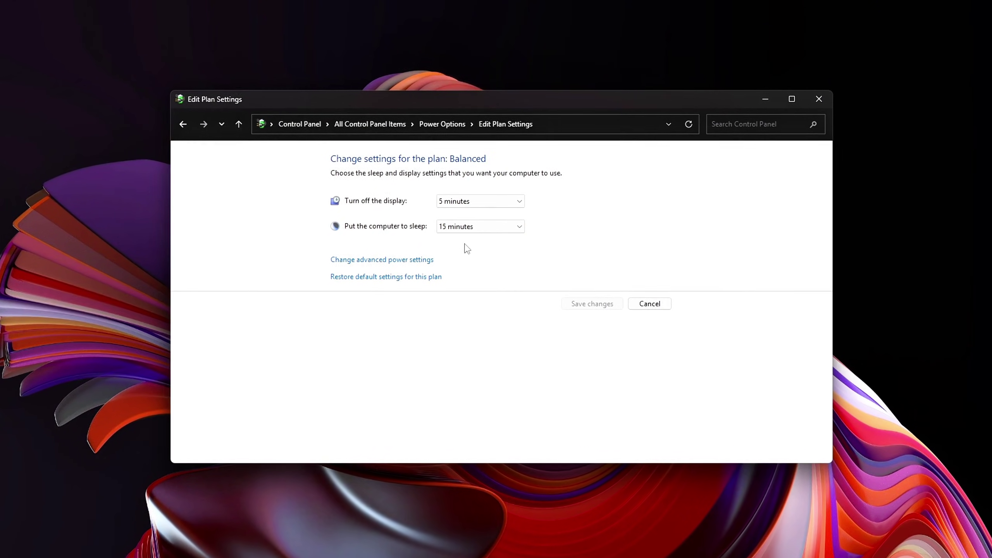
{"action": "left_click", "coordinate": [418, 261]}
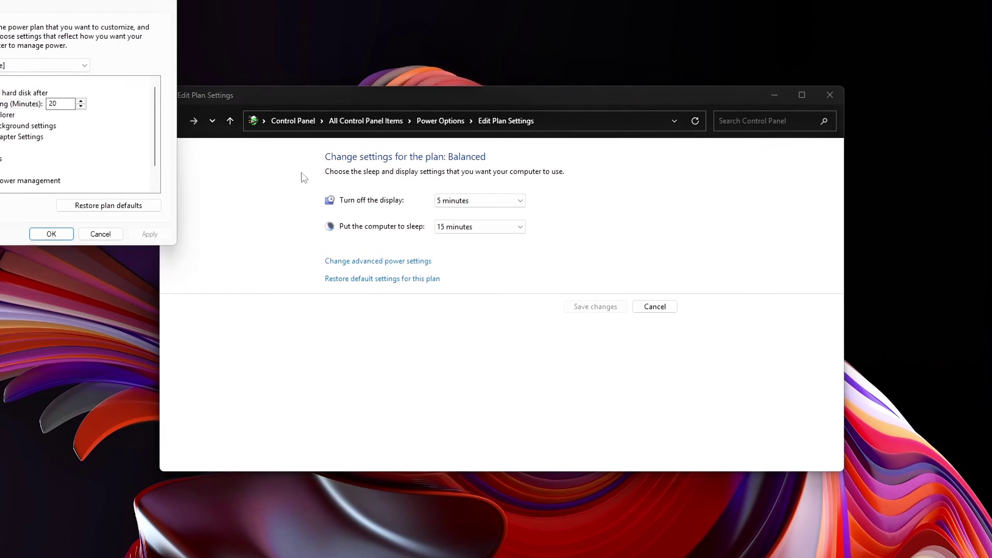
{"action": "left_click_drag", "start_coordinate": [59, 2], "coordinate": [534, 161]}
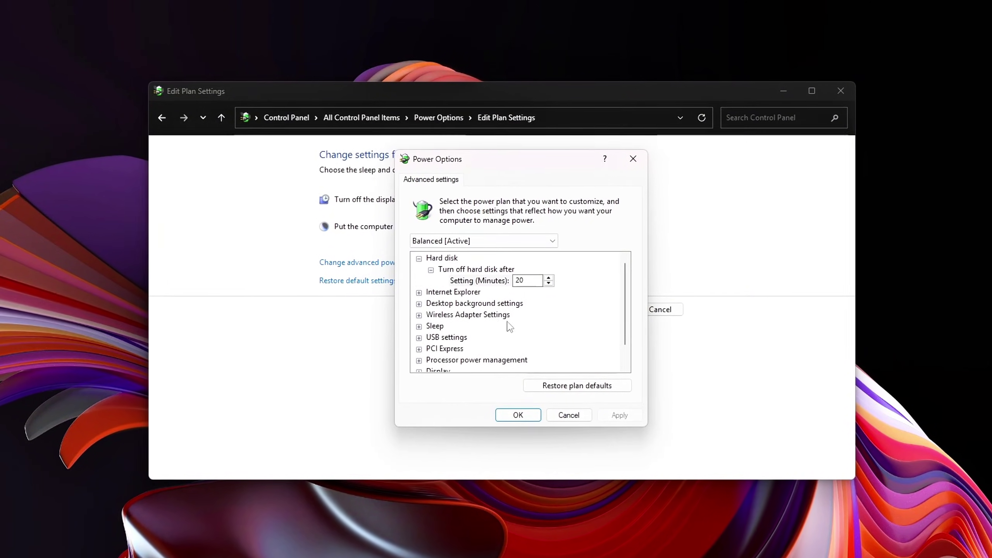
Set USB selective suspend to Disabled under the USB settings of the Balanced plan
{"action": "left_click", "coordinate": [418, 338]}
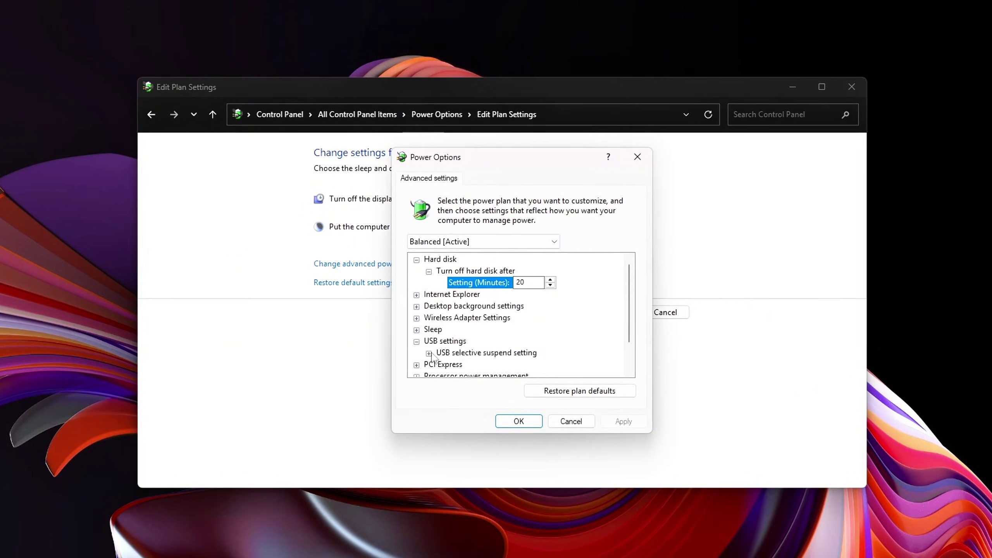
{"action": "scroll", "coordinate": [527, 342], "scroll_direction": "down", "scroll_amount": 1}
{"action": "left_click", "coordinate": [493, 343]}
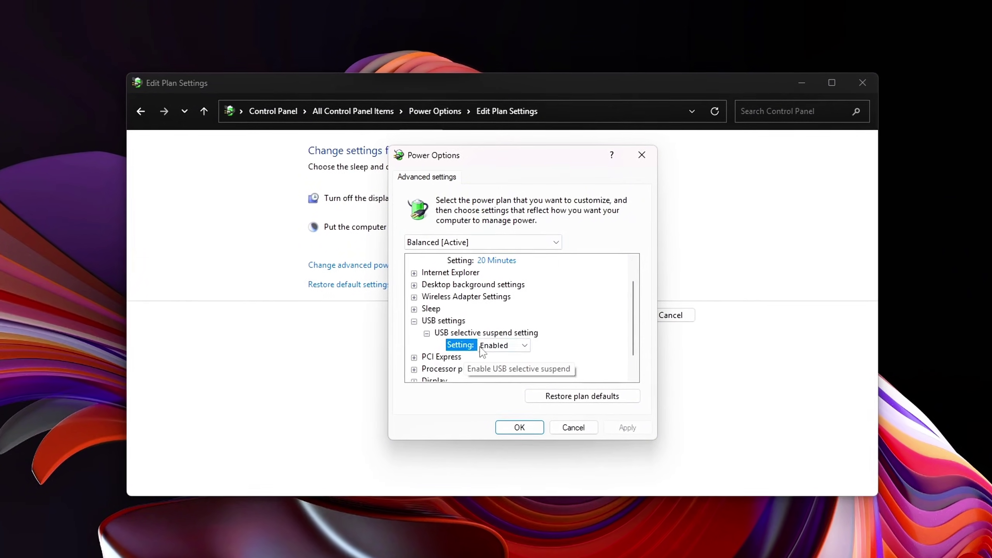
{"action": "left_click", "coordinate": [508, 344]}
{"action": "left_click", "coordinate": [516, 358]}
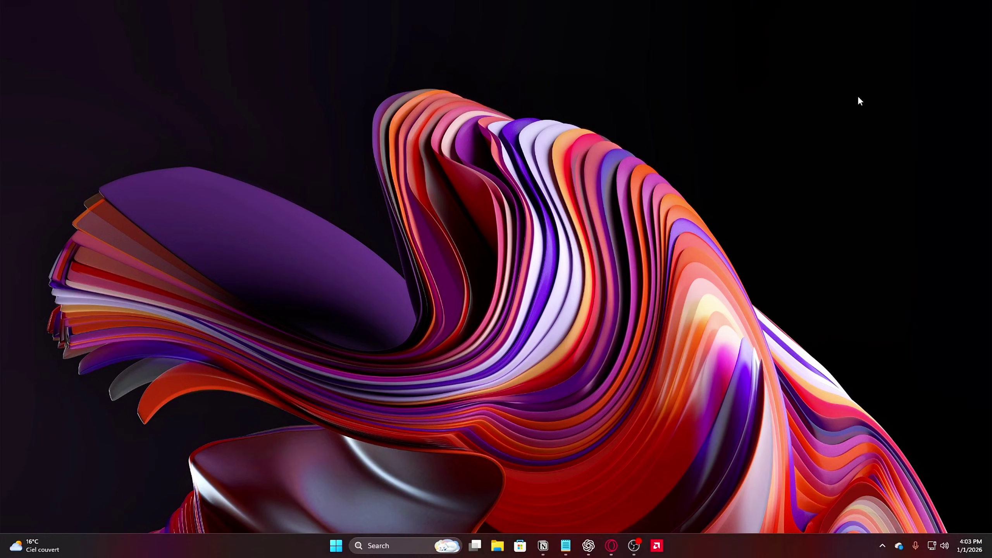
Open Control Panel from a search for "control" and show its items as small icons
{"action": "key", "text": "super"}
{"action": "type", "text": "control"}
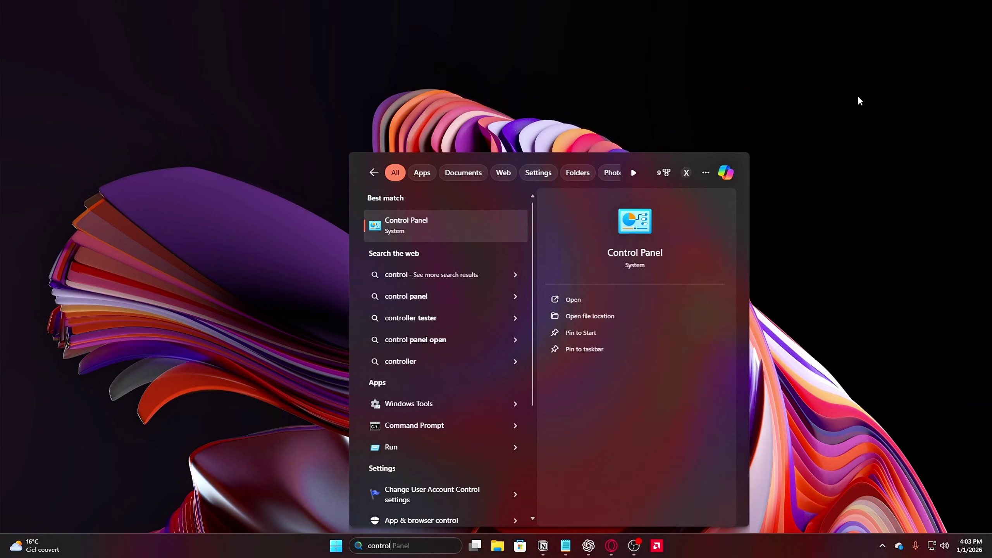
{"action": "key", "text": "Return"}
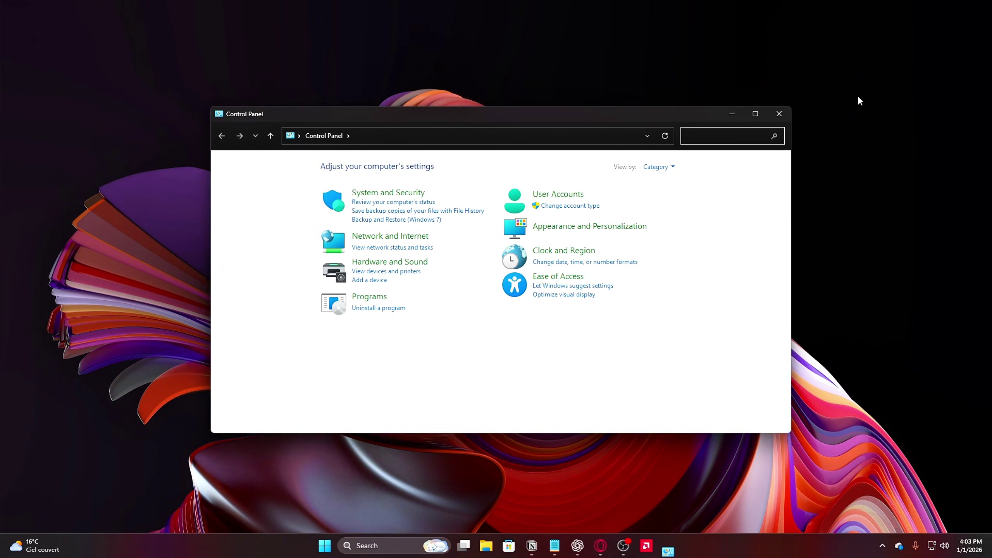
{"action": "left_click", "coordinate": [652, 168]}
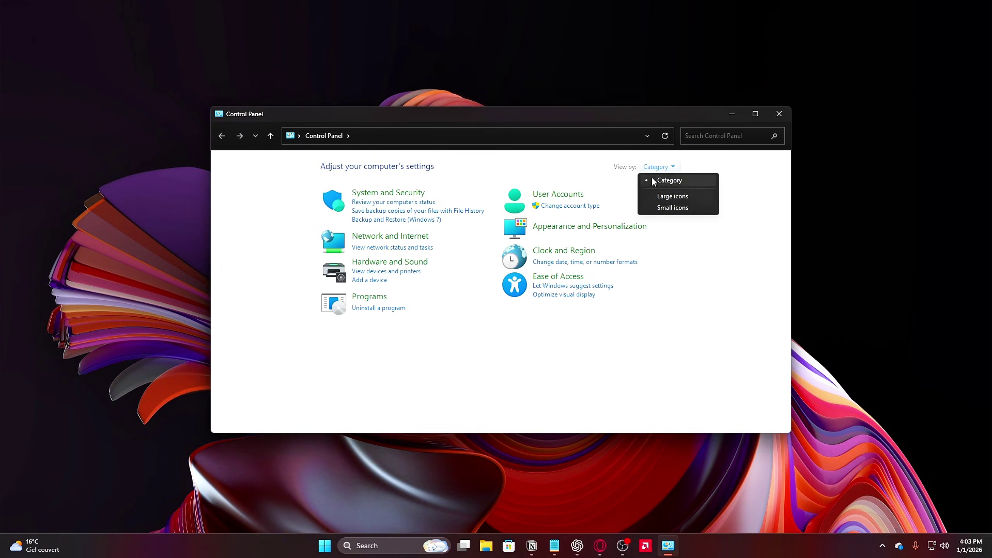
{"action": "left_click", "coordinate": [662, 208]}
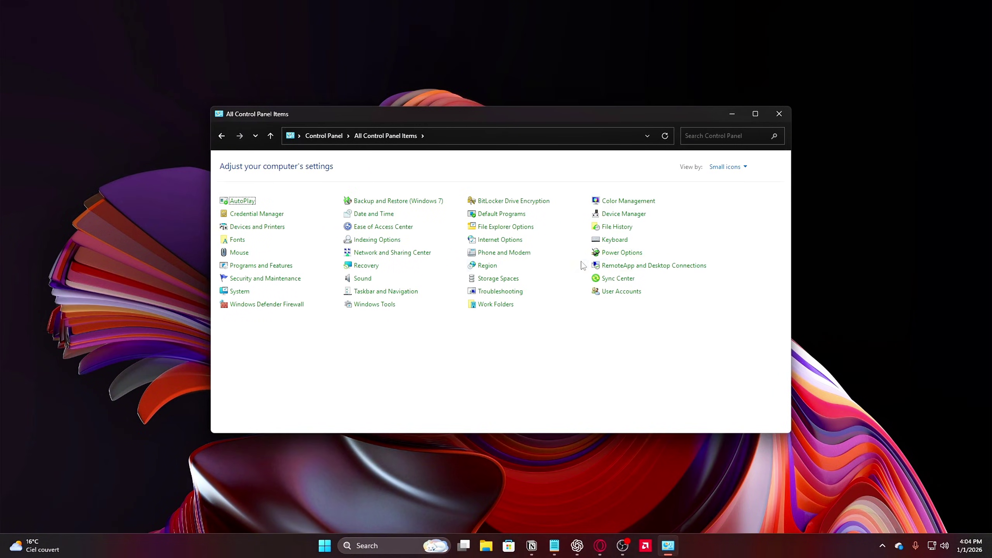
Open the advanced power settings of the Balanced plan in Power Options
{"action": "left_click", "coordinate": [609, 253]}
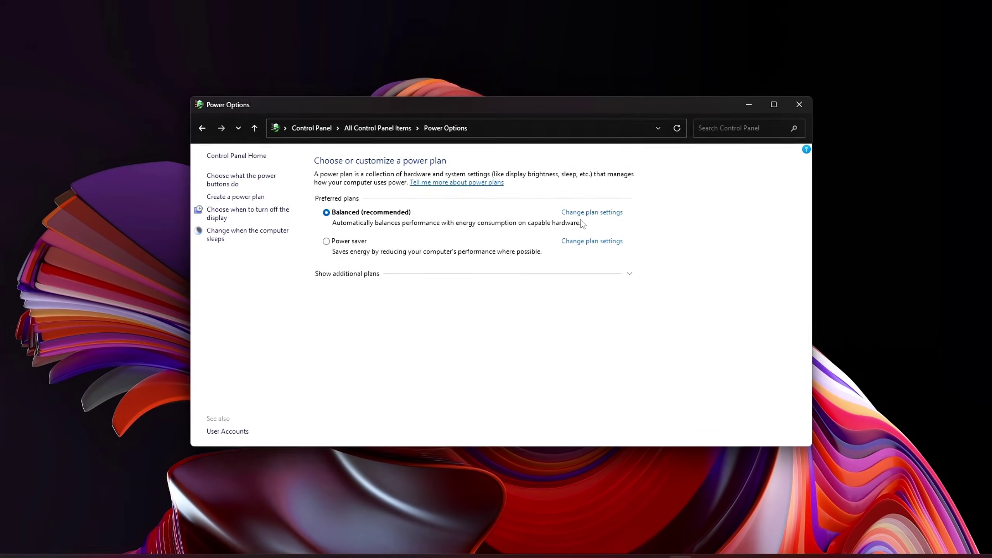
{"action": "left_click", "coordinate": [592, 212]}
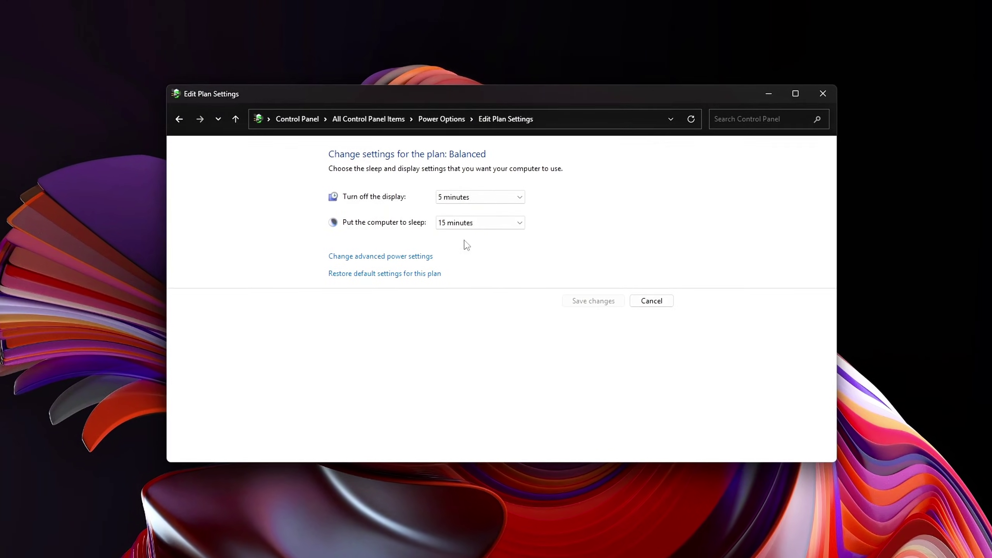
{"action": "left_click", "coordinate": [416, 257]}
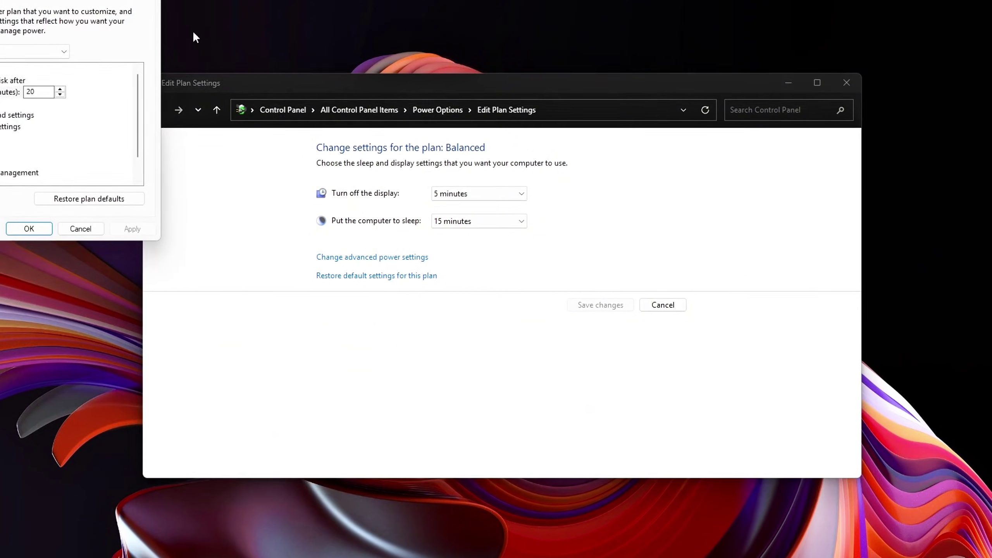
{"action": "left_click_drag", "start_coordinate": [39, 1], "coordinate": [527, 156]}
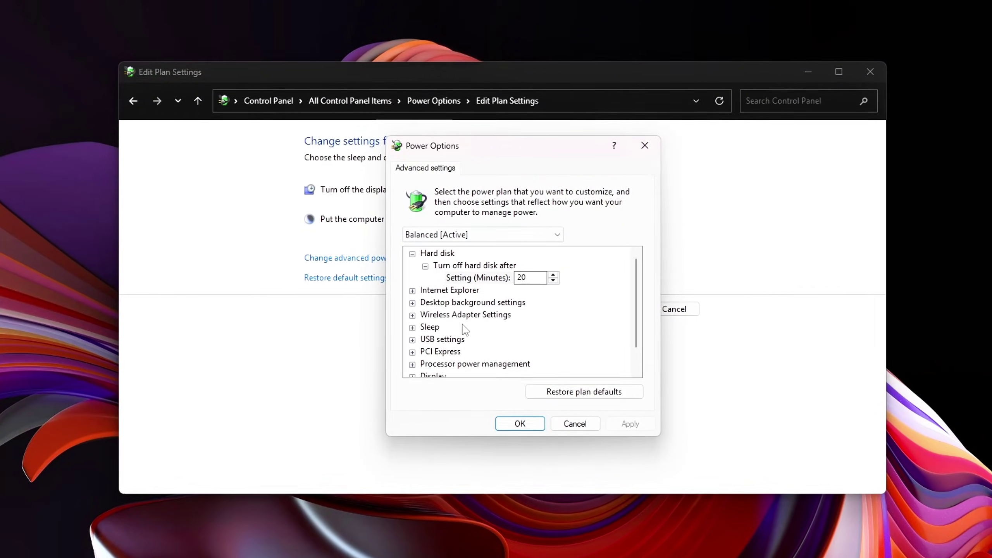
Set USB selective suspend to Disabled in the USB settings, save it and close the power plan windows
{"action": "left_click", "coordinate": [412, 339]}
{"action": "left_click", "coordinate": [425, 352]}
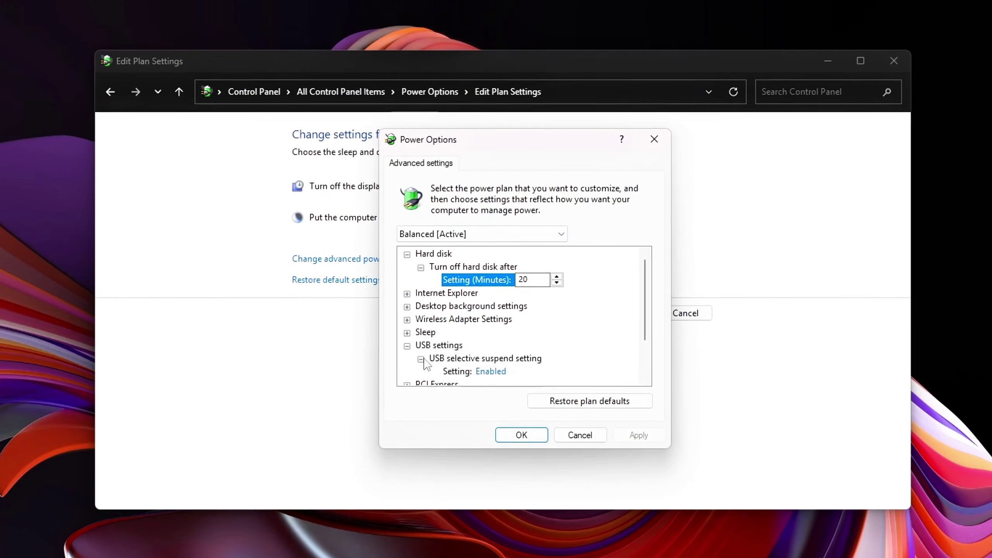
{"action": "scroll", "coordinate": [485, 348], "scroll_direction": "down", "scroll_amount": 1}
{"action": "left_click", "coordinate": [481, 346]}
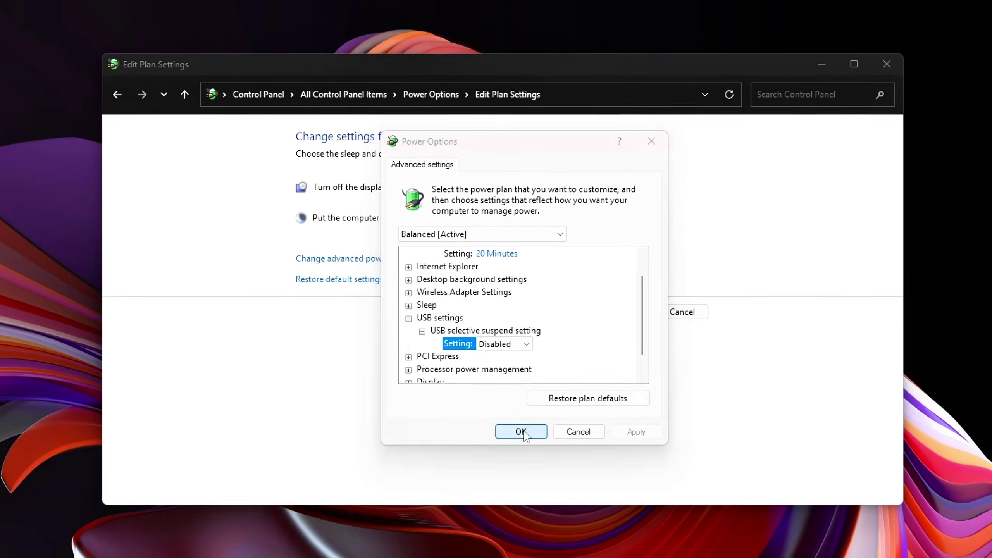
{"action": "left_click", "coordinate": [522, 431]}
{"action": "left_click", "coordinate": [887, 63]}
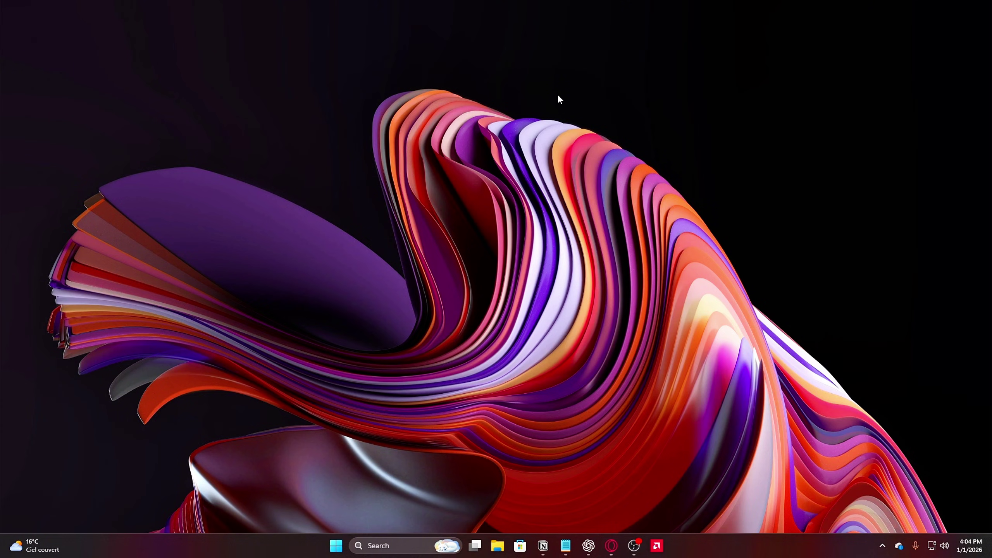
Open Device Manager and expand the Universal Serial Bus controllers category
{"action": "key", "text": "super+x"}
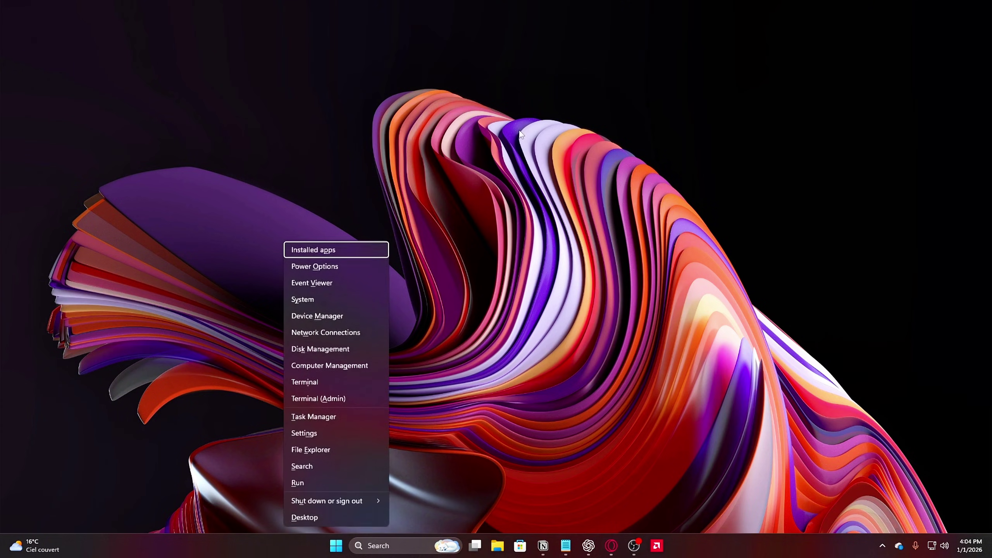
{"action": "left_click", "coordinate": [353, 315]}
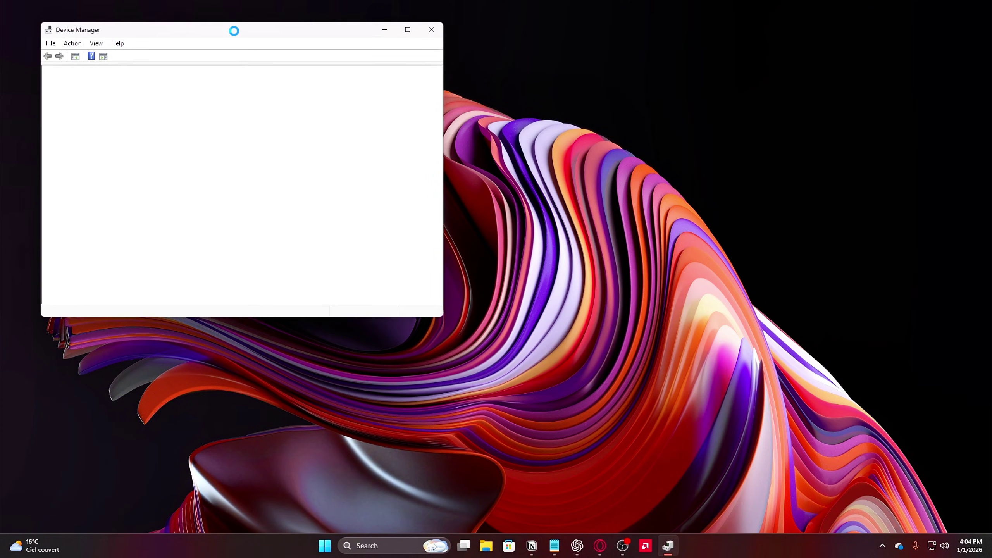
{"action": "left_click_drag", "start_coordinate": [237, 30], "coordinate": [518, 122]}
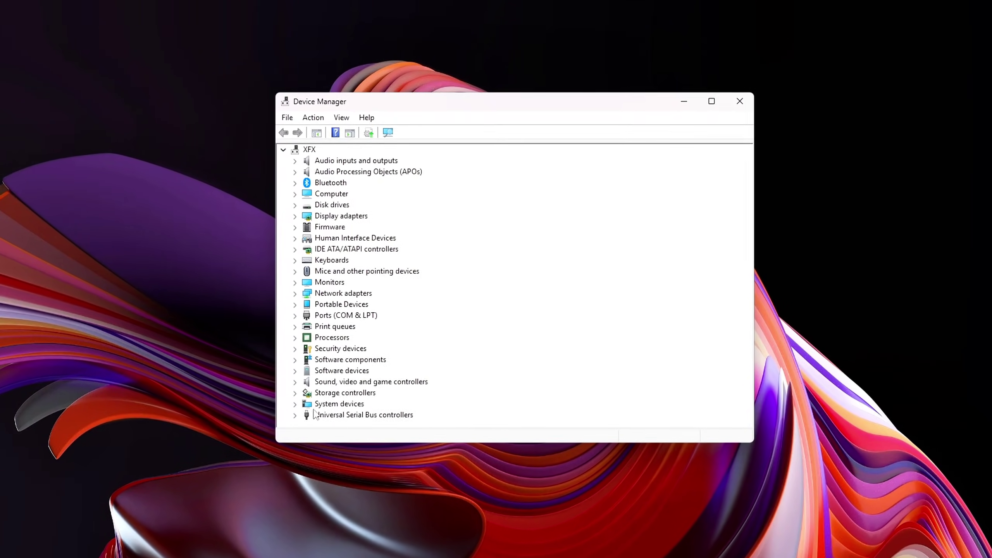
{"action": "left_click", "coordinate": [284, 422]}
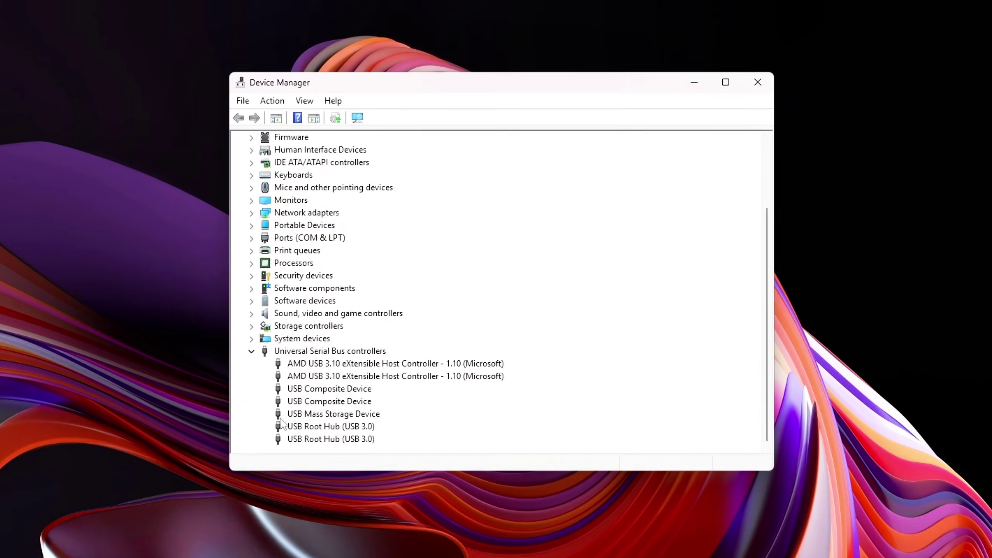
Have "Allow the computer to turn off this device to save power" unchecked for the first USB Root Hub (USB 3.0) and save its properties
{"action": "left_click", "coordinate": [270, 433]}
{"action": "right_click", "coordinate": [295, 432]}
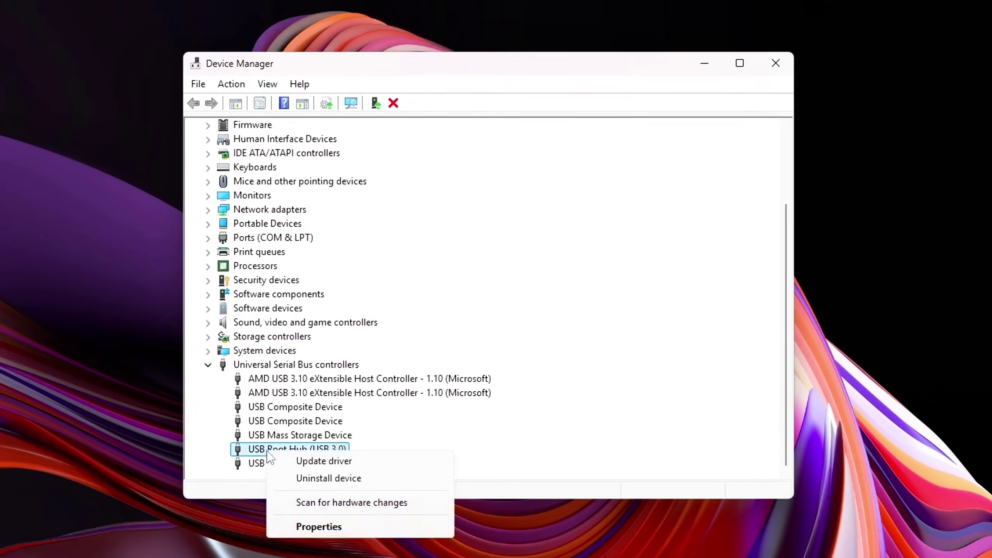
{"action": "left_click", "coordinate": [309, 534]}
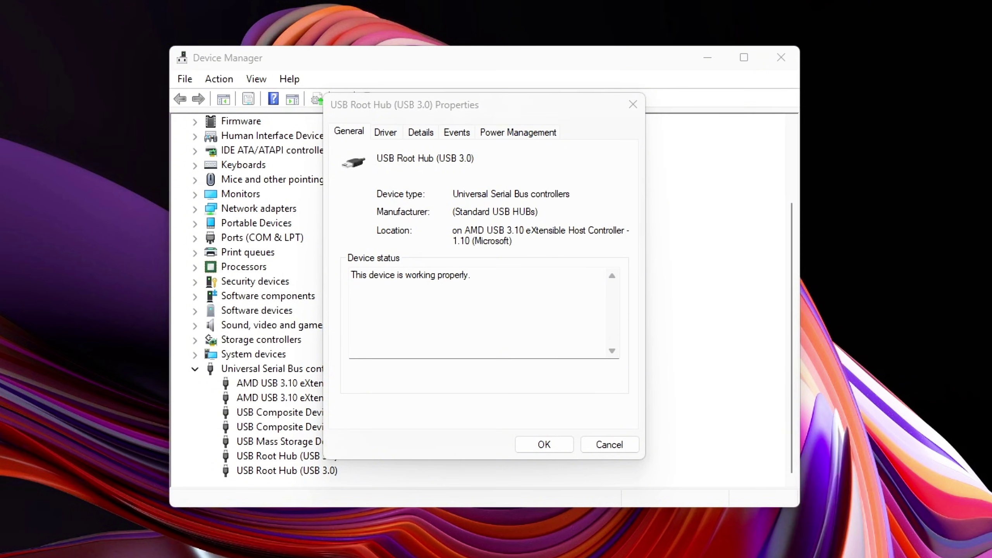
{"action": "left_click", "coordinate": [513, 134]}
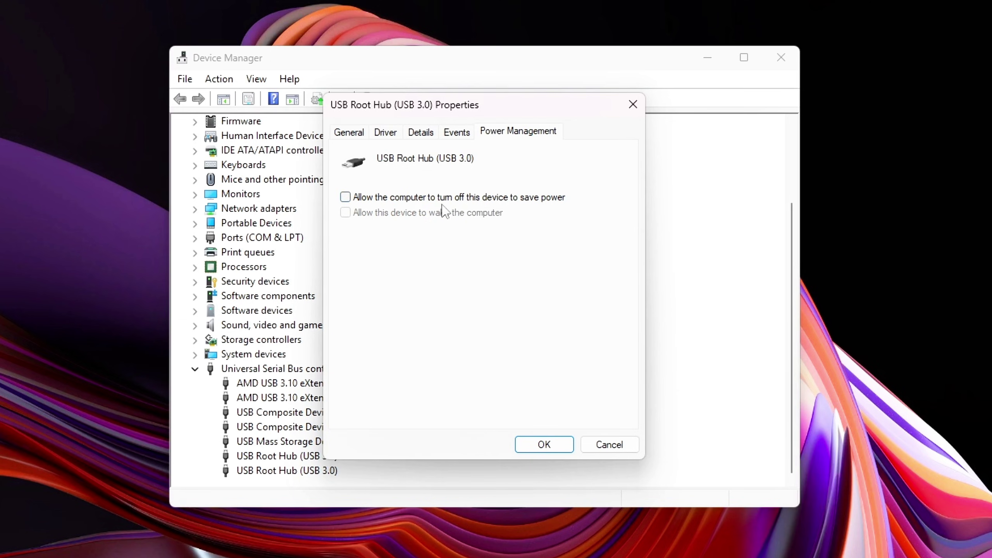
{"action": "left_click", "coordinate": [536, 446]}
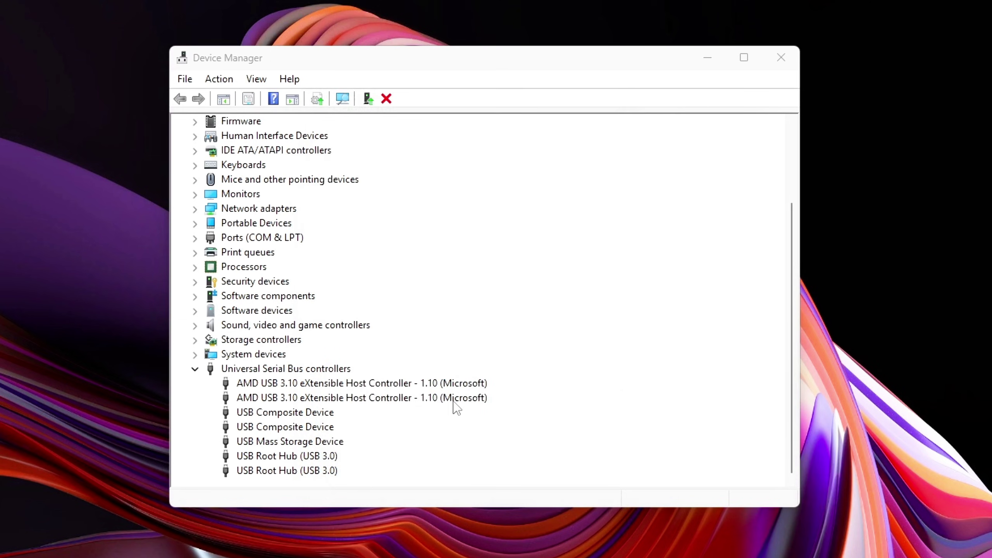
Recheck the power management option of the first USB Root Hub (USB 3.0) and close its properties
{"action": "right_click", "coordinate": [321, 447]}
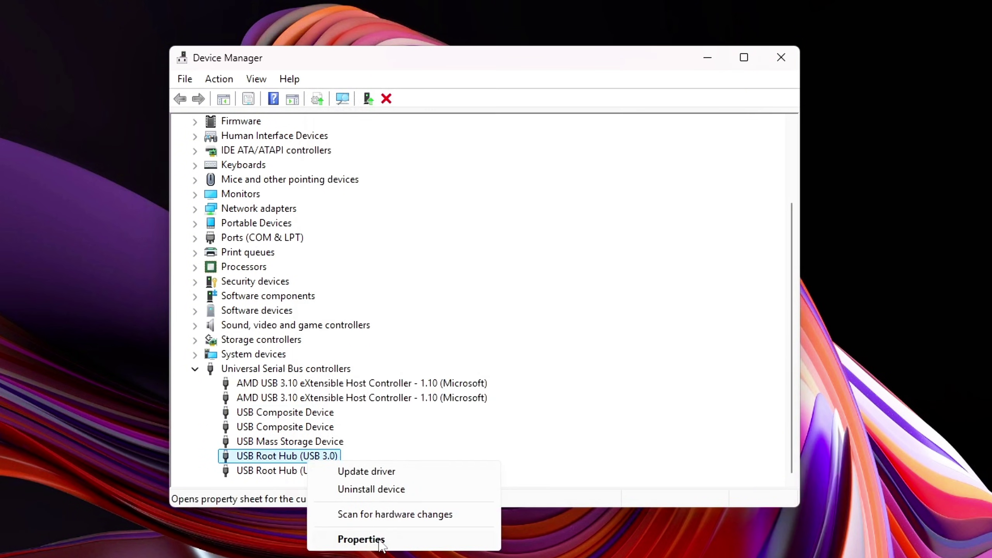
{"action": "left_click", "coordinate": [381, 541]}
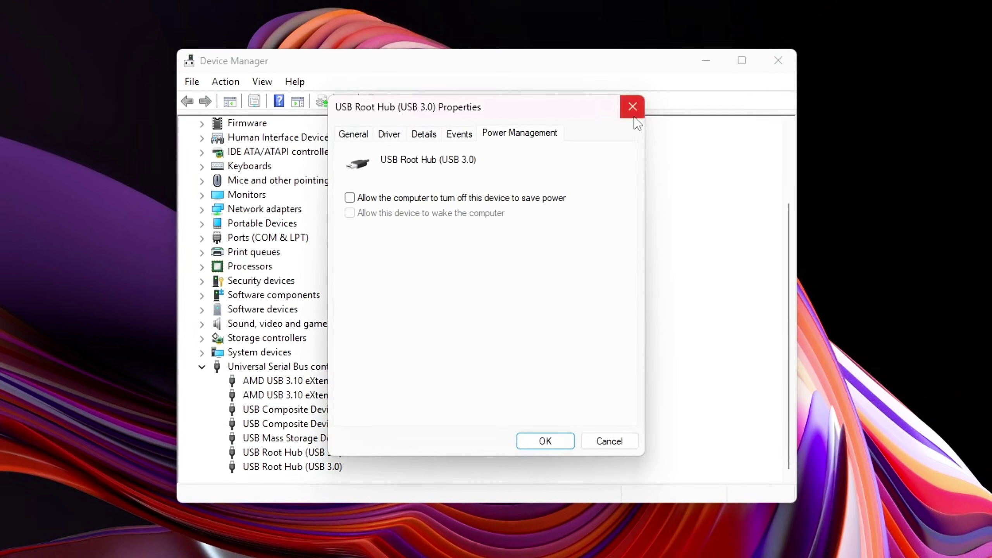
{"action": "left_click", "coordinate": [633, 105]}
Have power saving by turning off the device unchecked for the second USB Root Hub (USB 3.0) and save its properties
{"action": "right_click", "coordinate": [278, 470]}
{"action": "left_click", "coordinate": [337, 528]}
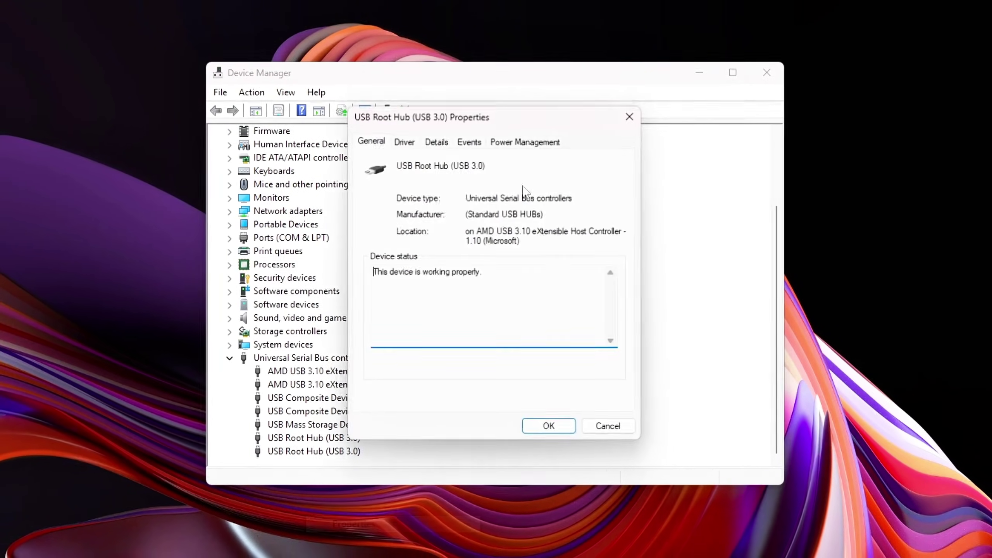
{"action": "left_click", "coordinate": [525, 138]}
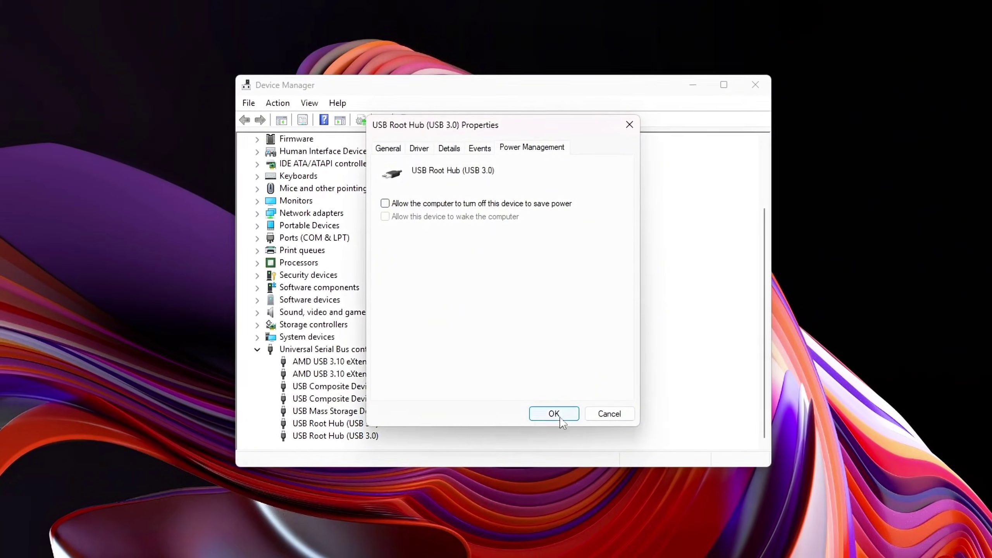
{"action": "left_click", "coordinate": [554, 413]}
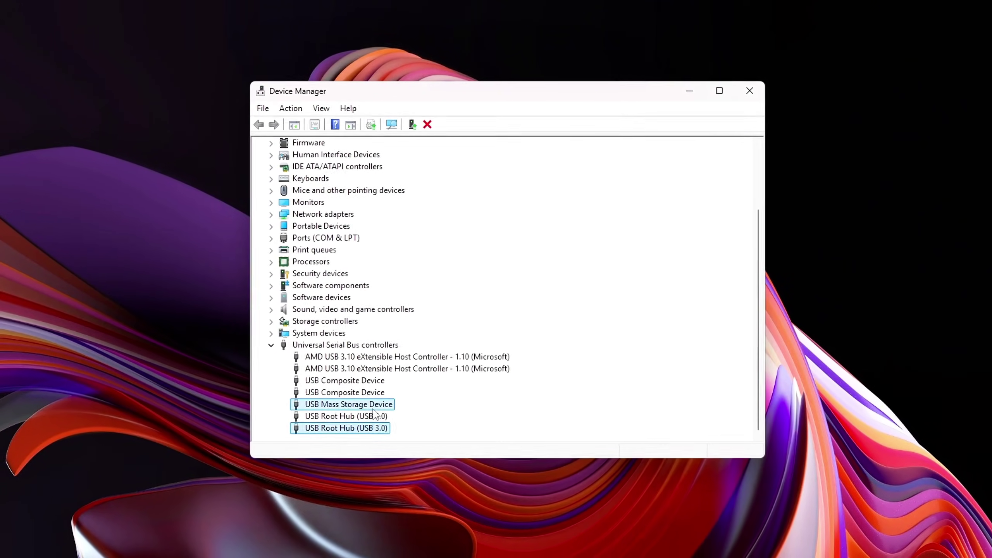
Open the power management settings of the USB Mass Storage Device to check its power saving option
{"action": "right_click", "coordinate": [374, 406]}
{"action": "left_click", "coordinate": [420, 491]}
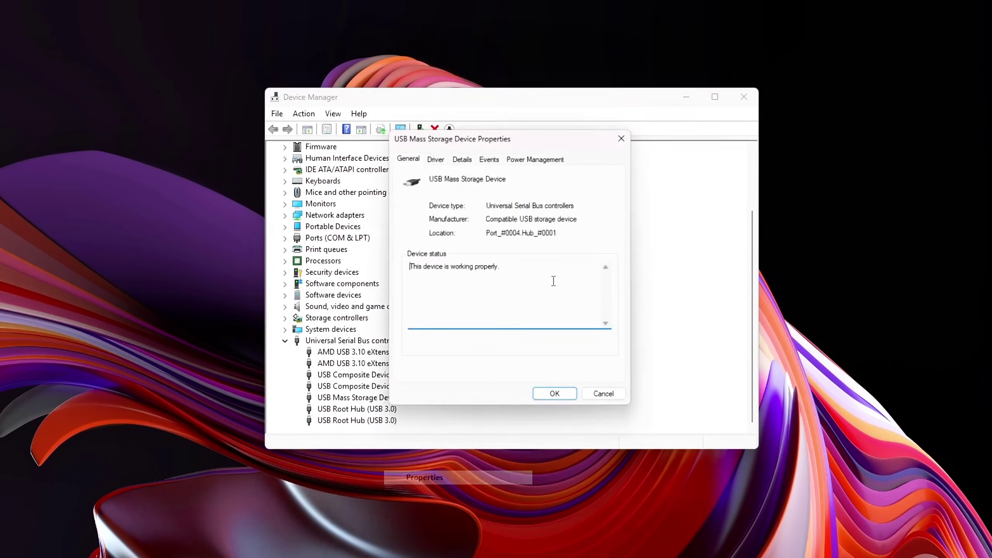
{"action": "left_click", "coordinate": [535, 150]}
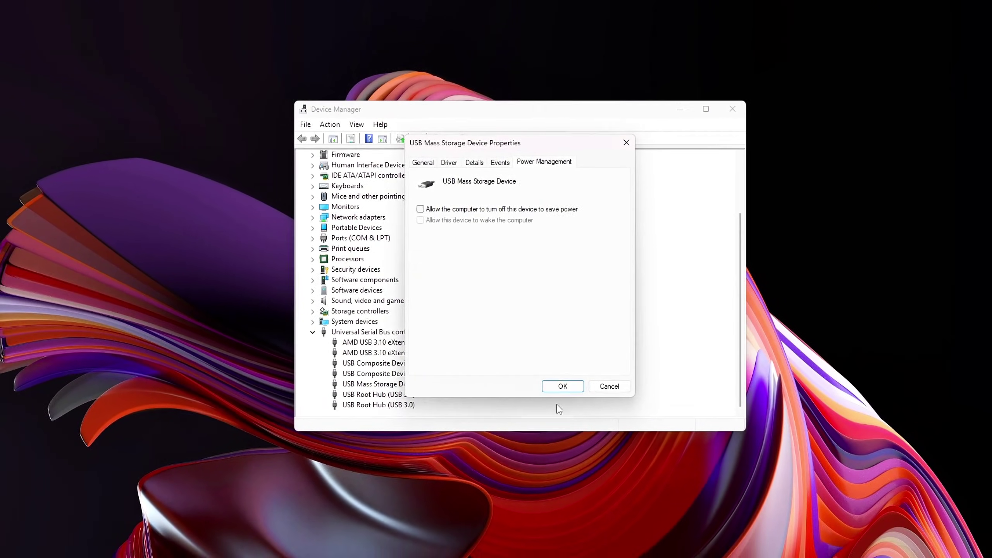
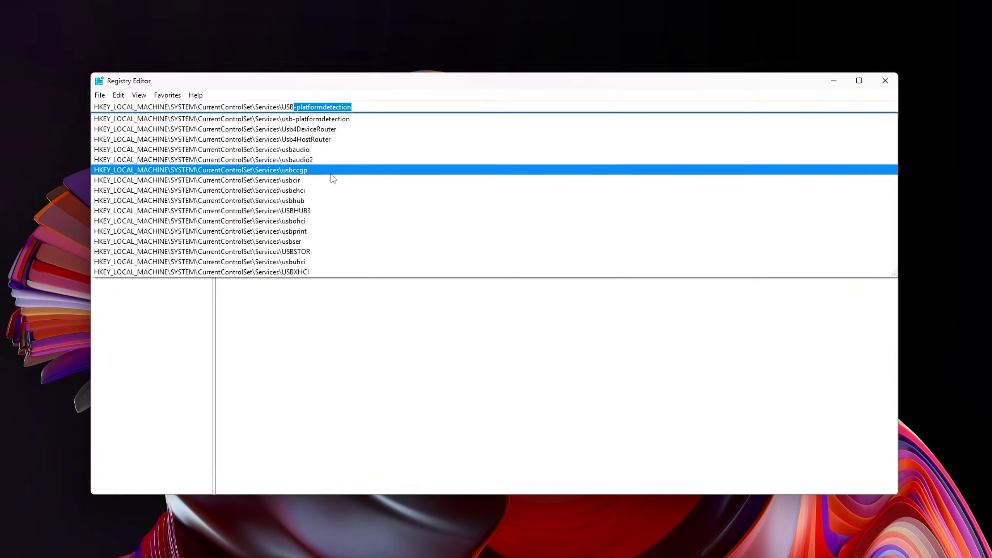
In Registry Editor, go to the key HKEY_LOCAL_MACHINE\SYSTEM\CurrentControlSet\Services\USBHUB3
{"action": "key", "text": "Down"}
{"action": "key", "text": "Down"}
{"action": "key", "text": "Down"}
{"action": "key", "text": "Down"}
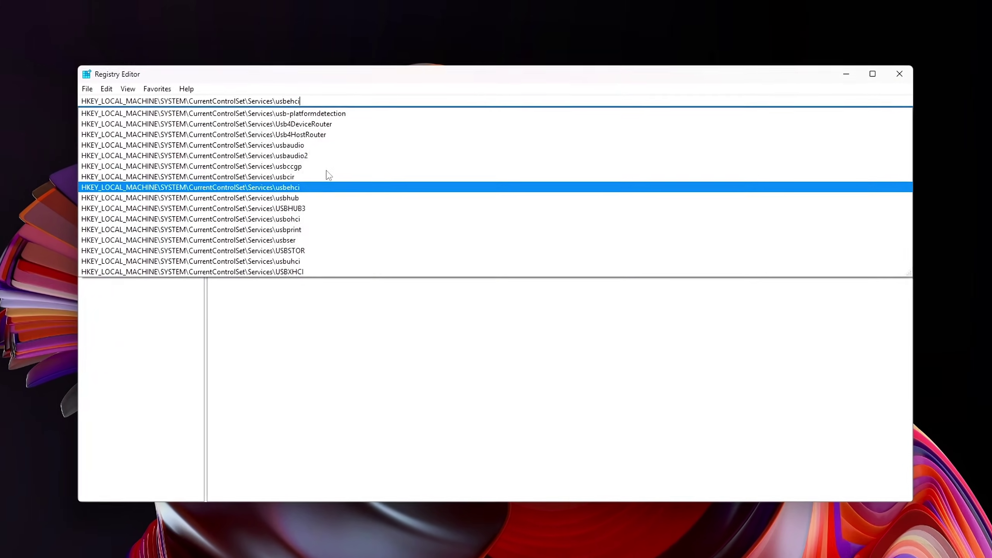
{"action": "key", "text": "Return"}
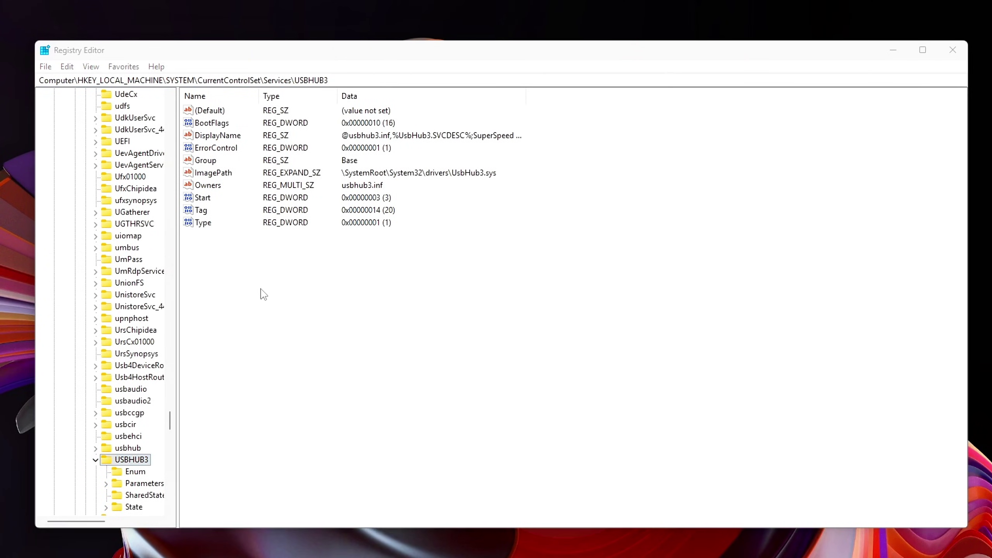
Create a DWORD (32-bit) value named DisableSelectiveSuspend in the USBHUB3 key
{"action": "right_click", "coordinate": [279, 278]}
{"action": "mouse_move", "coordinate": [313, 285]}
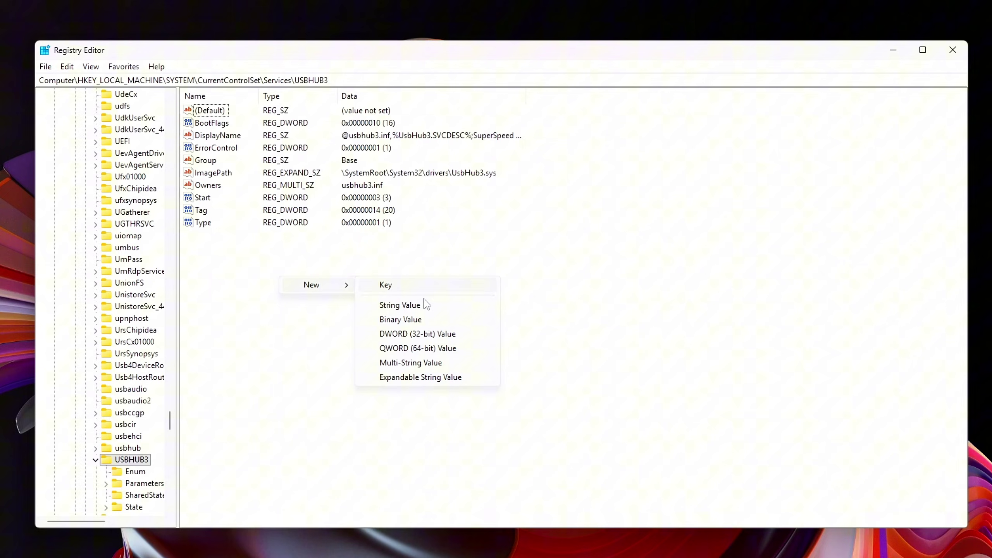
{"action": "left_click", "coordinate": [417, 334]}
{"action": "type", "text": "DisableSelectiveSuspend"}
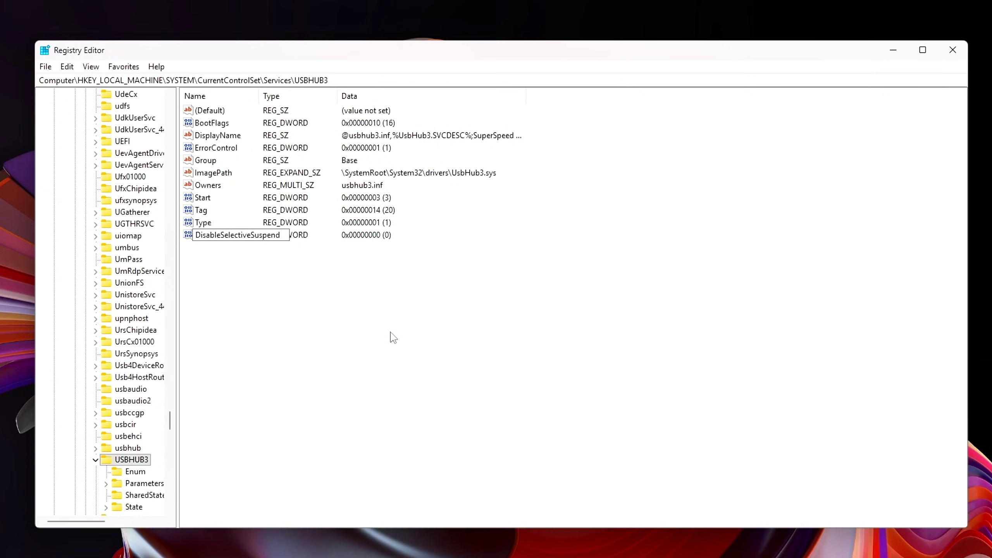
{"action": "key", "text": "Return"}
Set the value data of DisableSelectiveSuspend in the USBHUB3 key to 1
{"action": "left_click", "coordinate": [138, 485]}
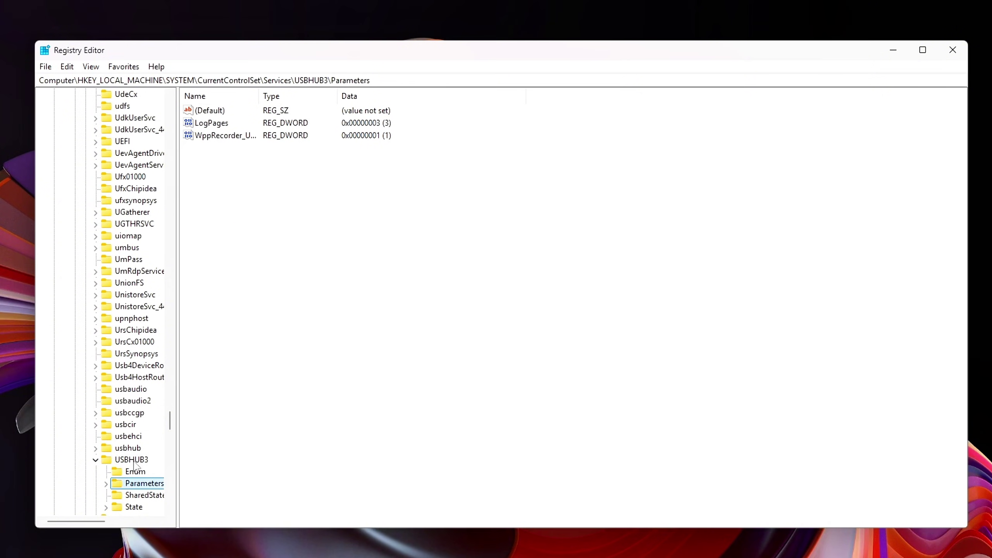
{"action": "left_click", "coordinate": [133, 460]}
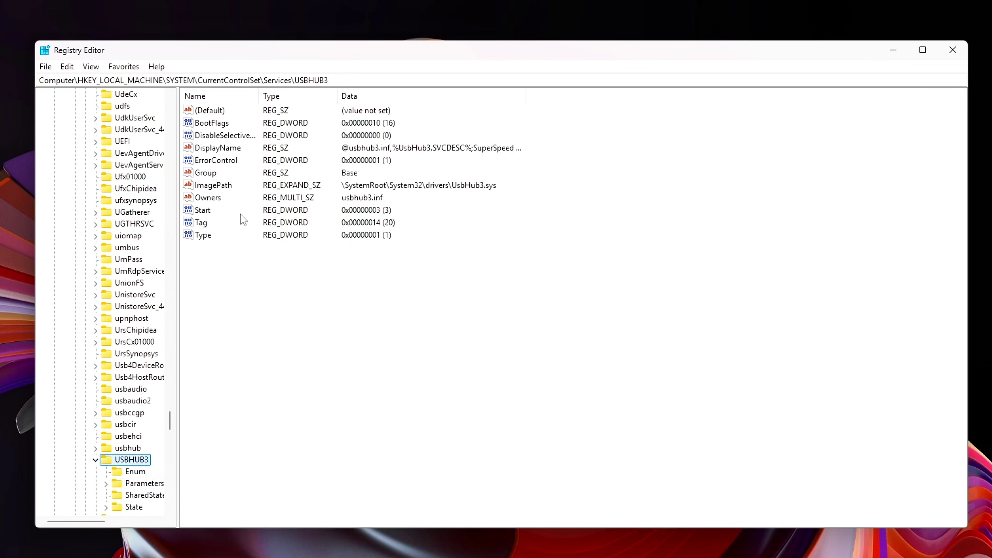
{"action": "double_click", "coordinate": [218, 135]}
{"action": "left_click_drag", "start_coordinate": [137, 112], "coordinate": [514, 220]}
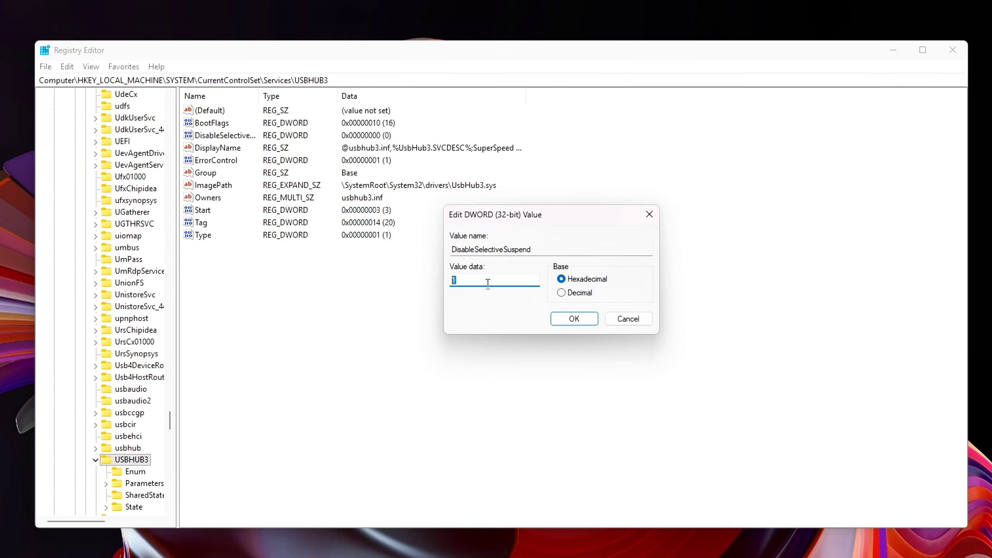
{"action": "left_click", "coordinate": [574, 318]}
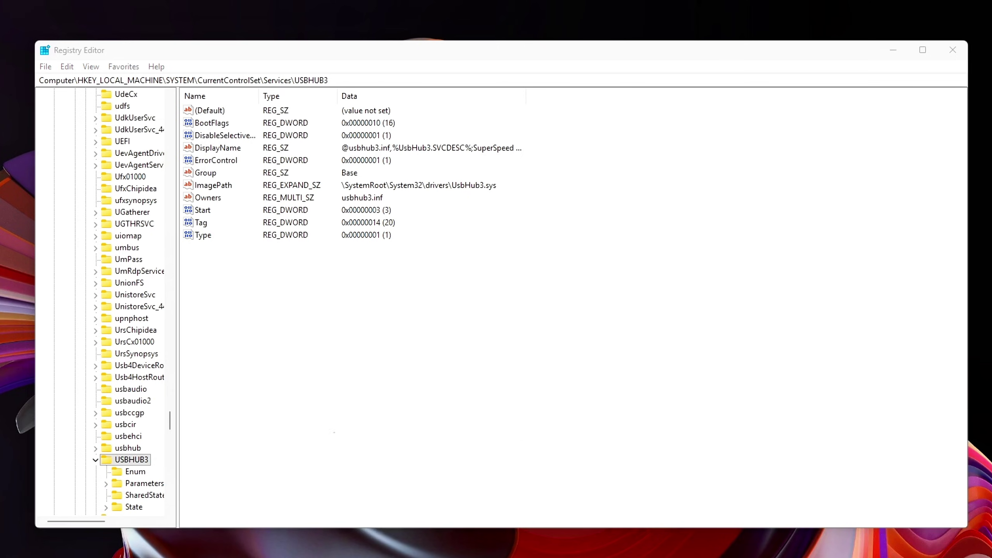
Widen the key tree pane and go to HKEY_LOCAL_MACHINE\SYSTEM\CurrentControlSet\Services\HidUsb
{"action": "left_click_drag", "start_coordinate": [383, 320], "coordinate": [350, 294]}
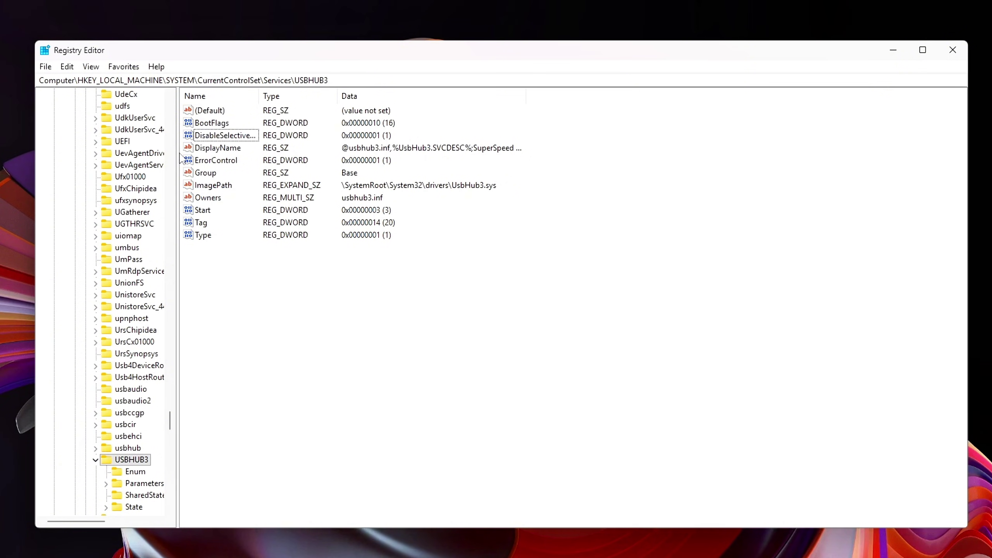
{"action": "left_click_drag", "start_coordinate": [255, 152], "coordinate": [417, 162]}
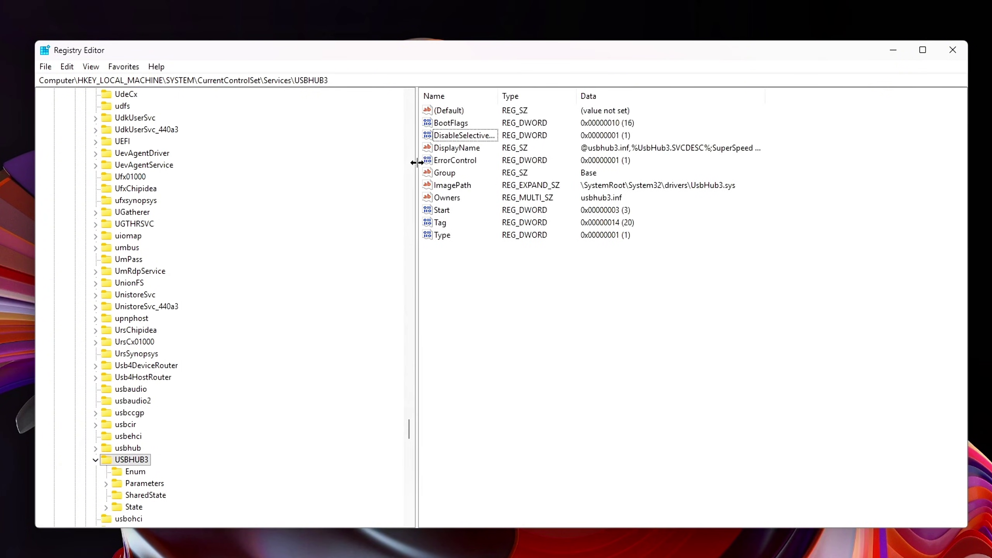
{"action": "left_click_drag", "start_coordinate": [461, 268], "coordinate": [452, 299]}
{"action": "left_click", "coordinate": [429, 78]}
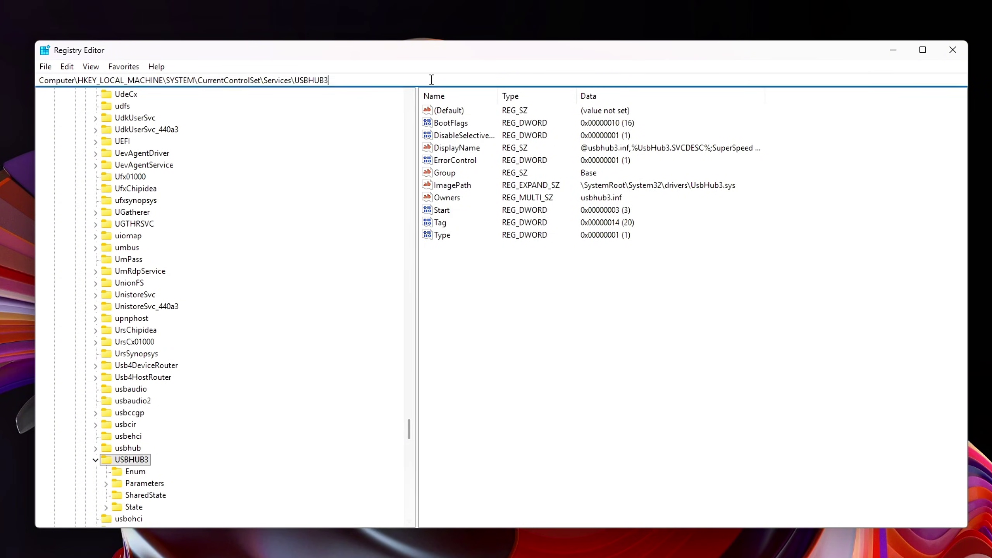
{"action": "type", "text": "HKEY_LOCAL_MACHINE\\SYSTEM\\CurrentControlSet\\Services\\HidUsb"}
{"action": "key", "text": "Return"}
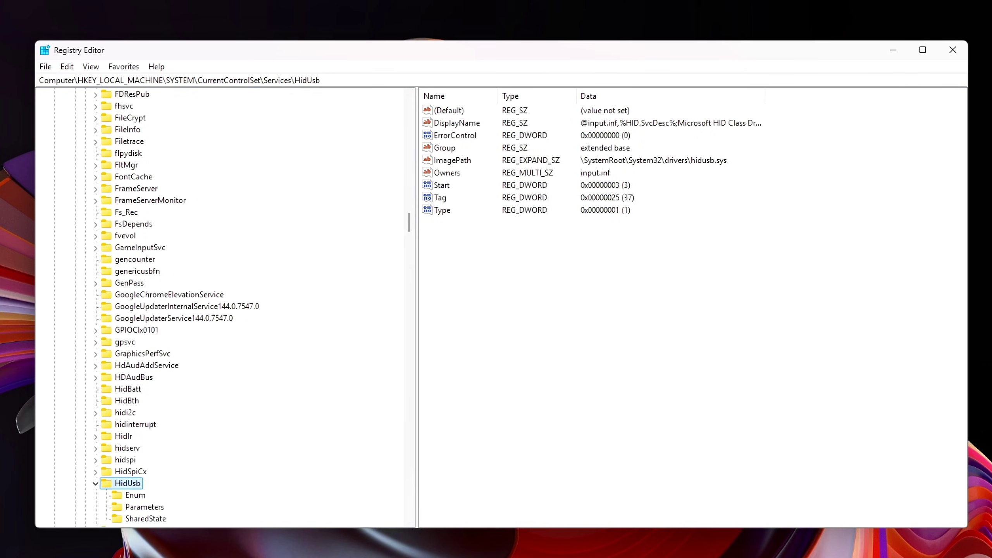
Create a DWORD (32-bit) value named IdleEnabled in the HidUsb key
{"action": "right_click", "coordinate": [501, 316]}
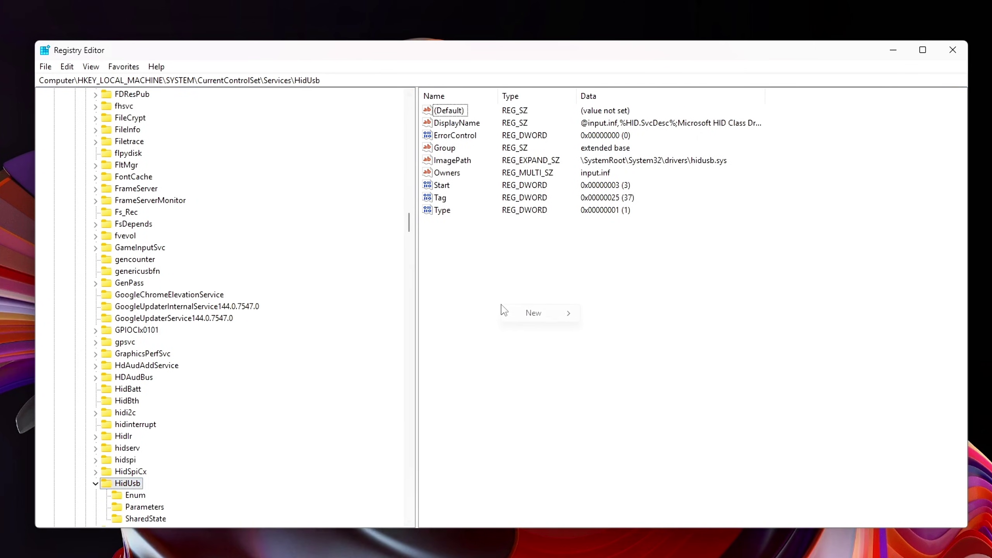
{"action": "mouse_move", "coordinate": [526, 312]}
{"action": "left_click", "coordinate": [606, 360]}
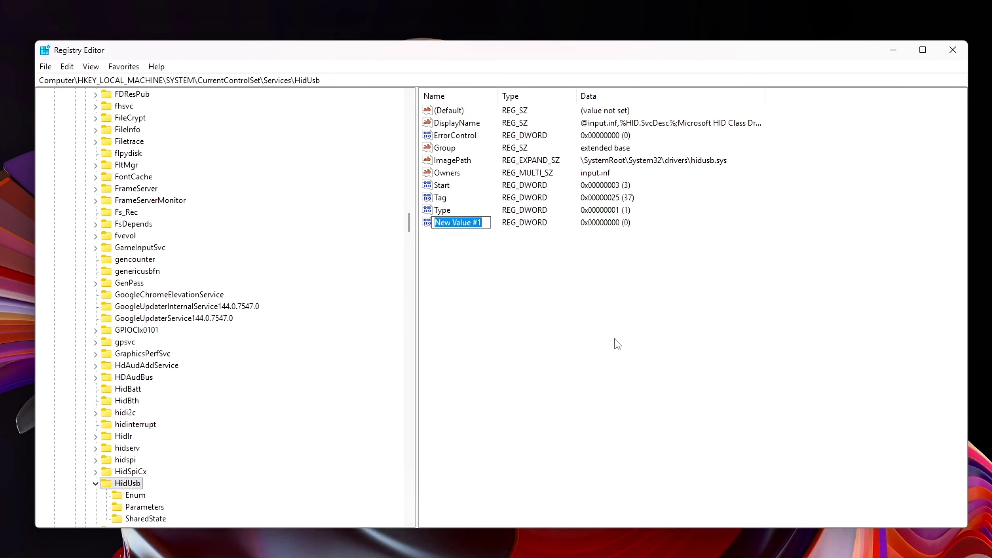
{"action": "type", "text": "IdleEnabled"}
{"action": "key", "text": "Return"}
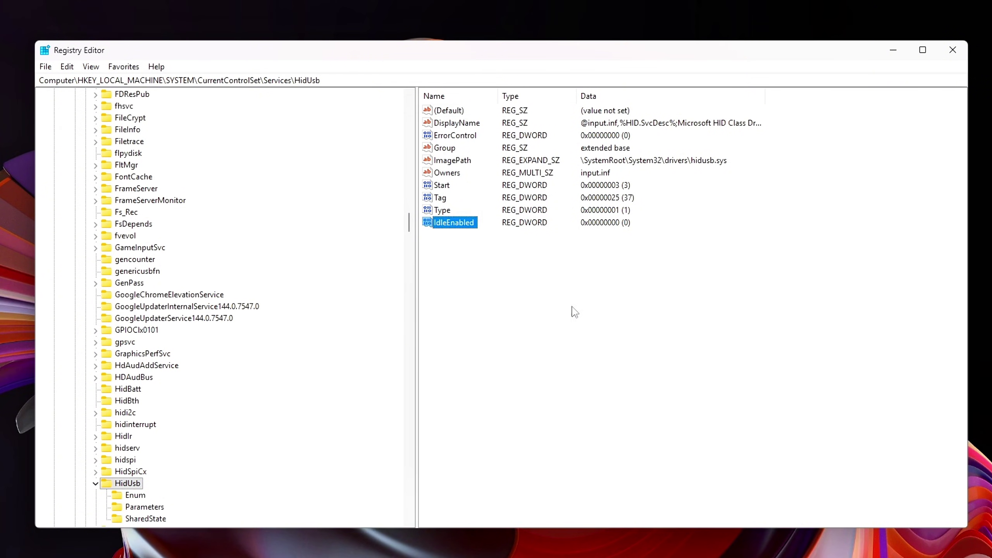
Set the value data of IdleEnabled in the HidUsb key to 0 and keep its name
{"action": "right_click", "coordinate": [460, 221]}
{"action": "left_click", "coordinate": [496, 278]}
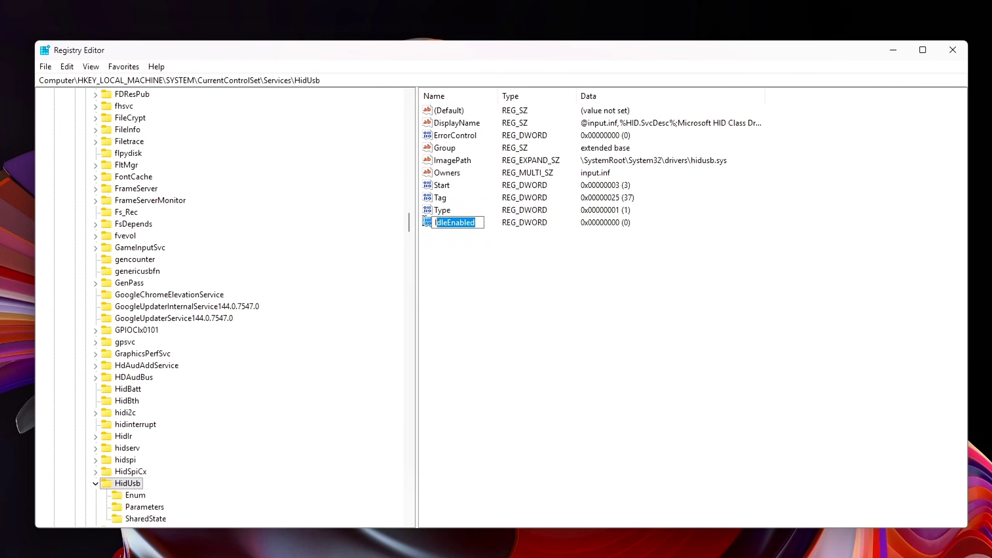
{"action": "key", "text": "Return"}
{"action": "key", "text": "Return"}
{"action": "left_click_drag", "start_coordinate": [199, 112], "coordinate": [641, 281]}
{"action": "key", "text": "Tab"}
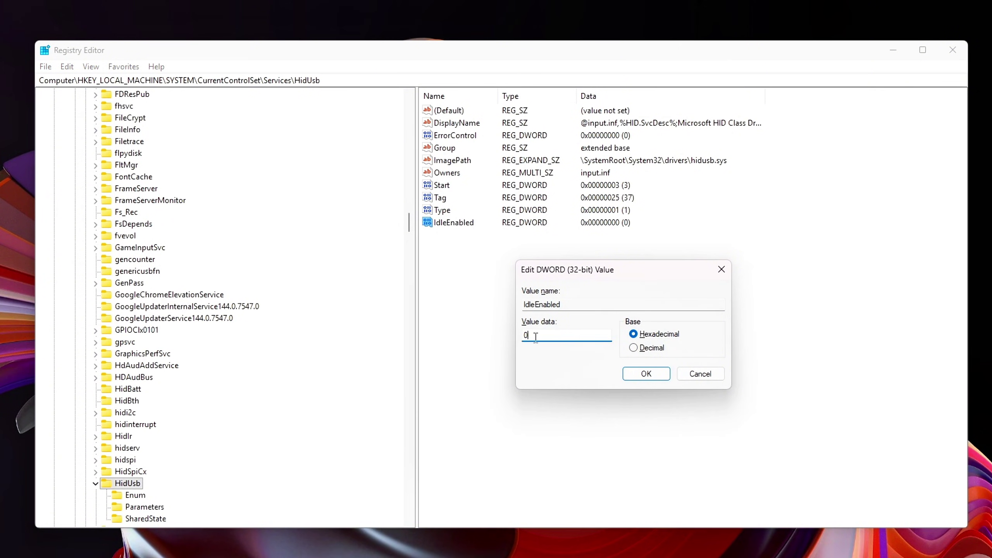
{"action": "double_click", "coordinate": [544, 334]}
{"action": "type", "text": "0"}
{"action": "left_click", "coordinate": [645, 374]}
{"action": "left_click_drag", "start_coordinate": [480, 258], "coordinate": [430, 317]}
{"action": "left_click", "coordinate": [459, 223]}
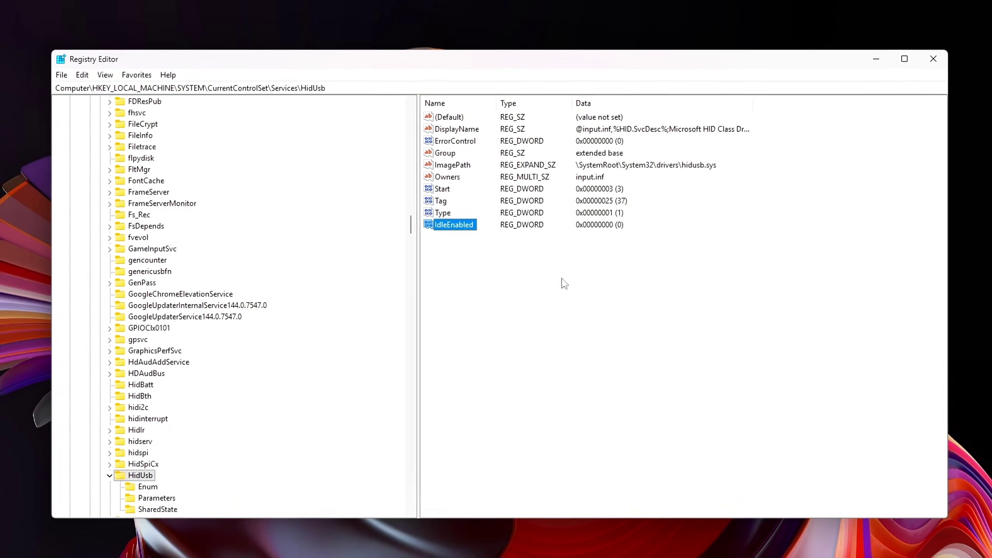
{"action": "left_click", "coordinate": [578, 283]}
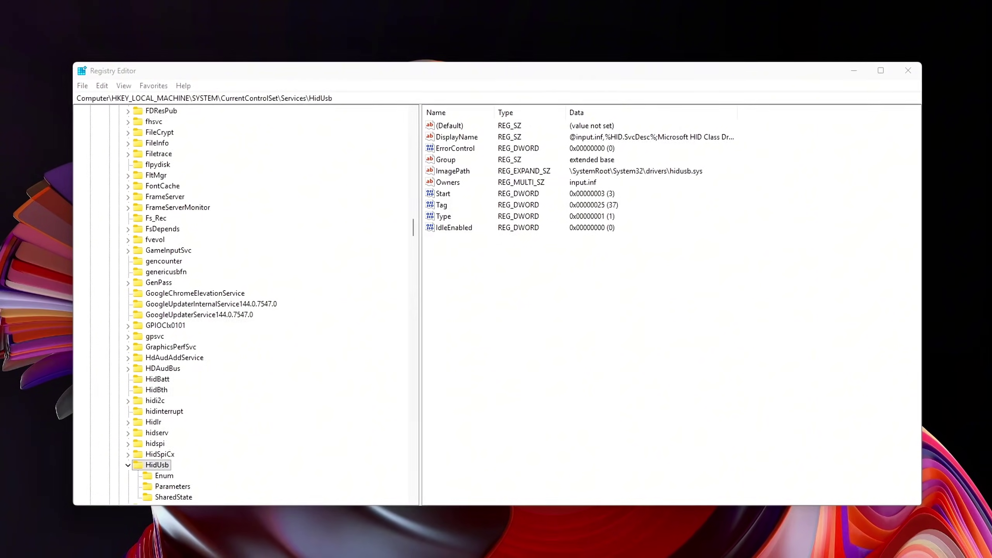
{"action": "left_click", "coordinate": [454, 228]}
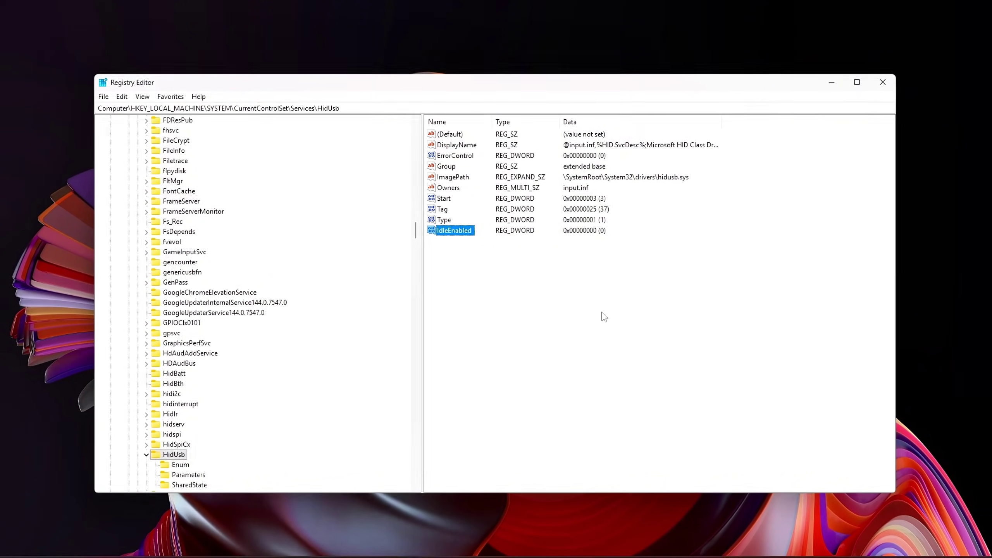
Switch to the browser with the Guru3D forum thread on the MSI tool, reposition its window and look further down the first post
{"action": "left_click", "coordinate": [861, 279]}
{"action": "left_click", "coordinate": [921, 233]}
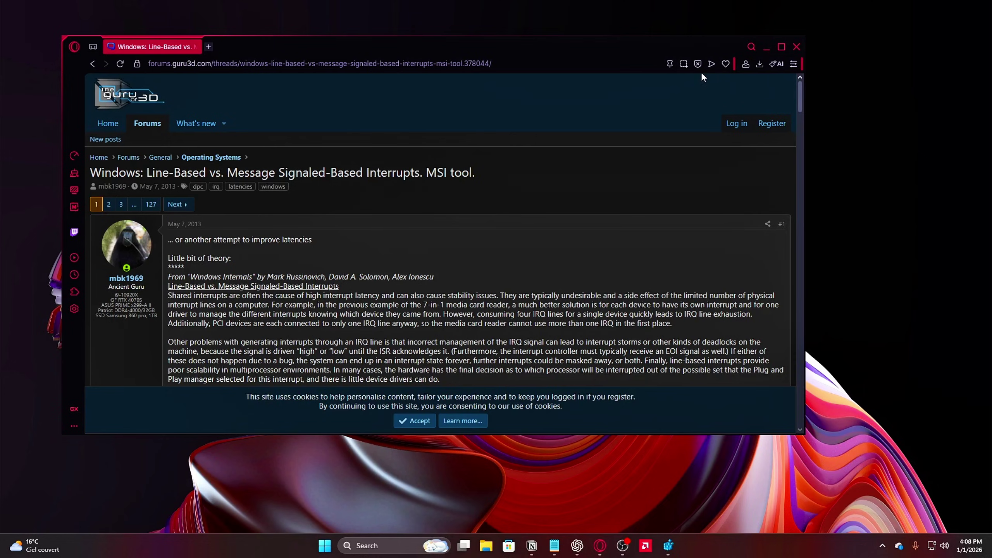
{"action": "left_click_drag", "start_coordinate": [589, 45], "coordinate": [656, 83]}
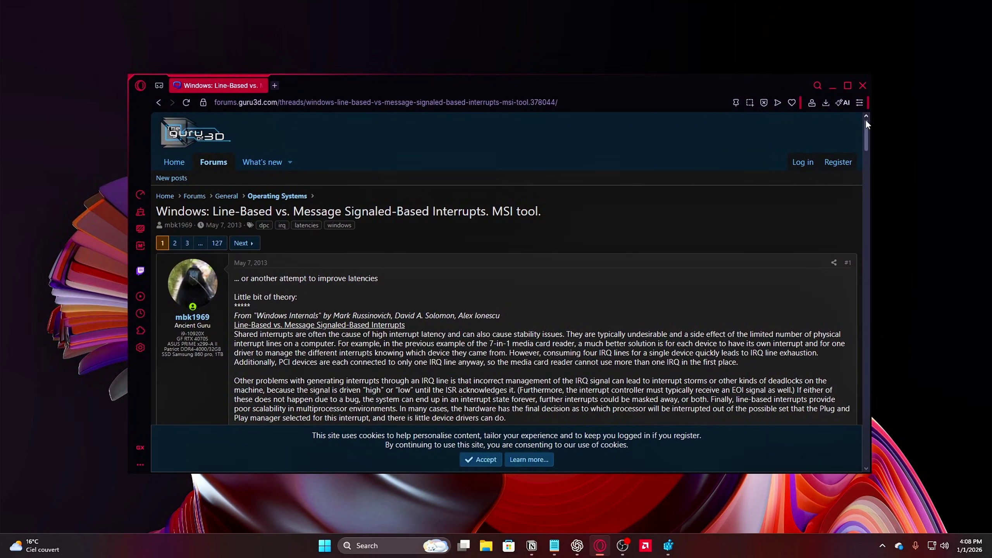
{"action": "left_click_drag", "start_coordinate": [865, 124], "coordinate": [866, 175]}
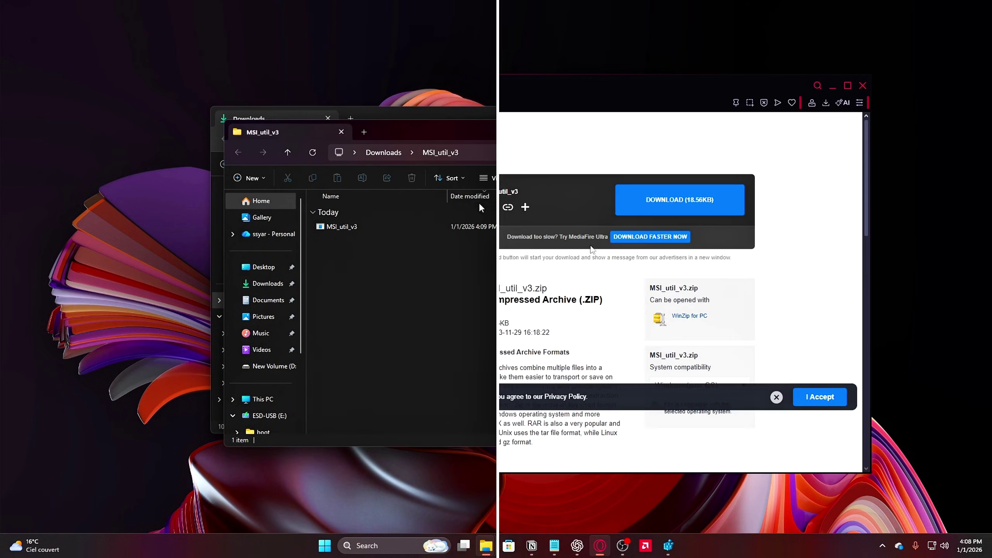
Run MSI_util_v3 from the extracted MSI_util_v3 folder as administrator and move its window towards the middle of the desktop
{"action": "left_click", "coordinate": [788, 107]}
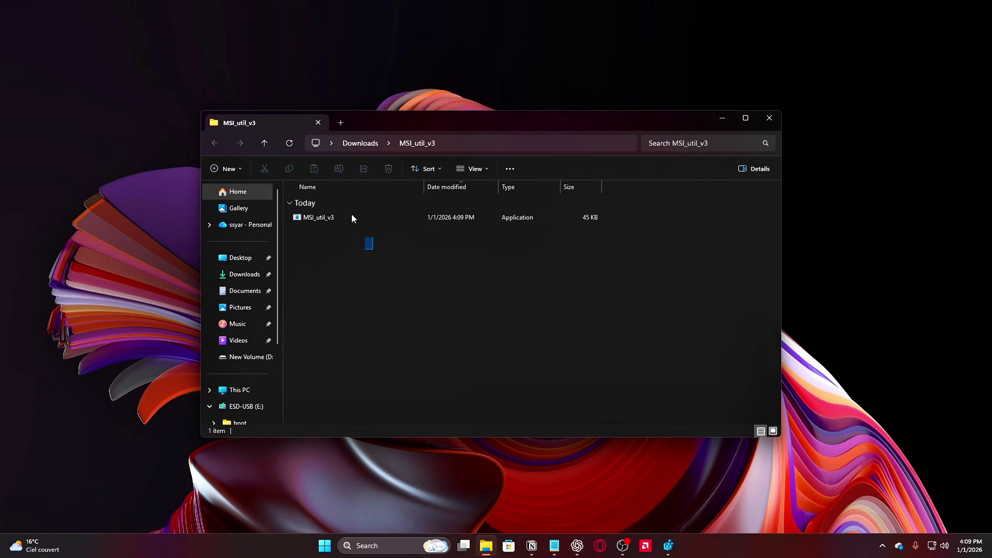
{"action": "left_click", "coordinate": [354, 215]}
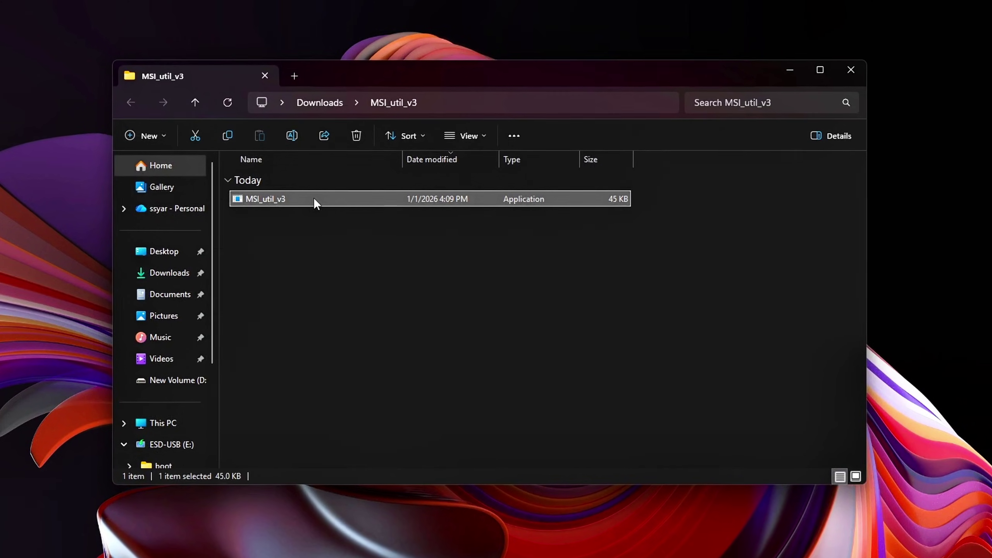
{"action": "right_click", "coordinate": [313, 199]}
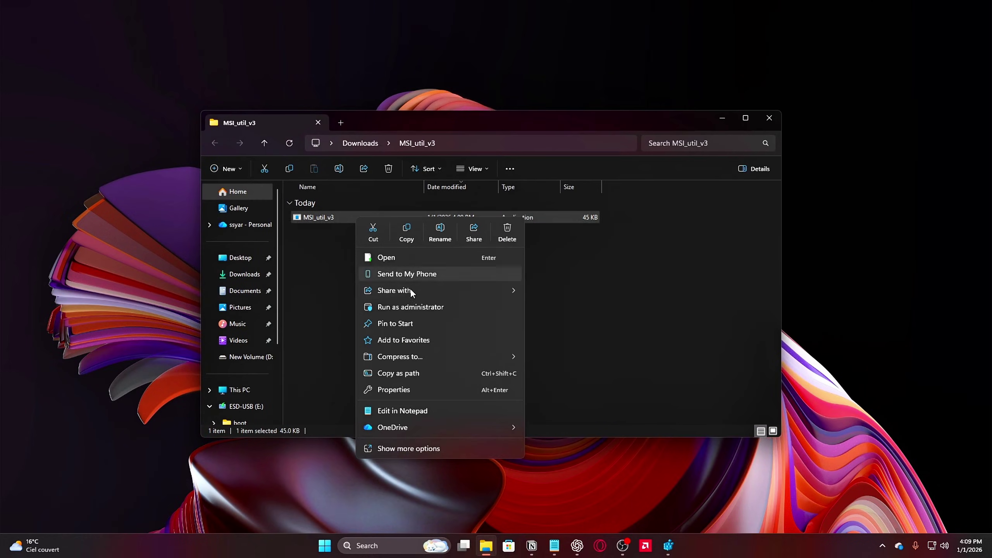
{"action": "left_click", "coordinate": [409, 309]}
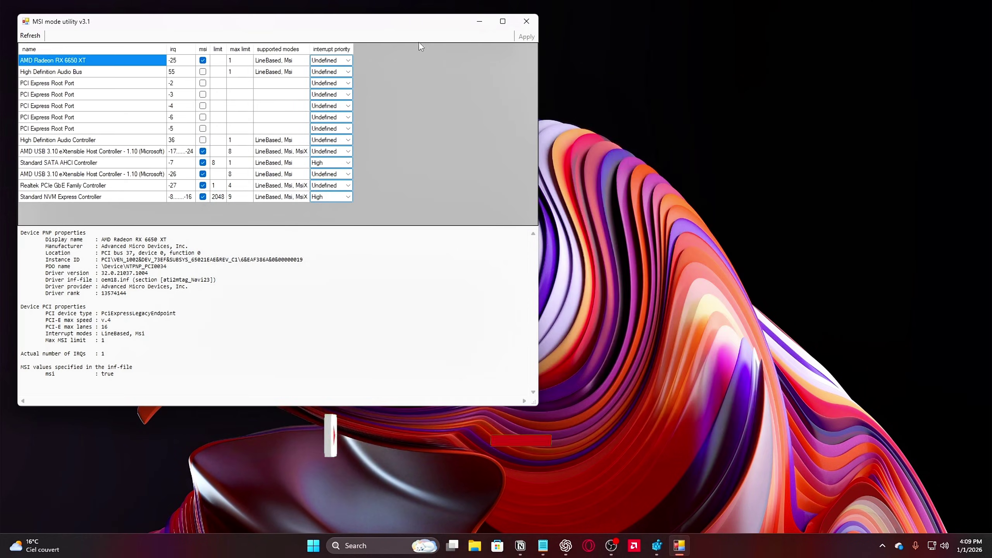
{"action": "left_click_drag", "start_coordinate": [418, 24], "coordinate": [650, 77]}
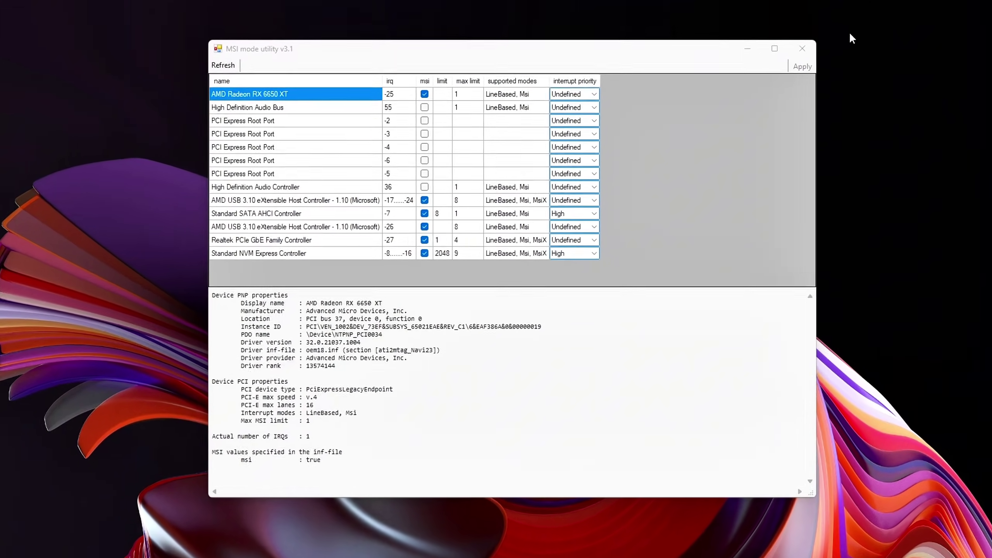
Make sure MSI mode is ticked for both AMD USB 3.10 eXtensible Host Controller entries
{"action": "left_click", "coordinate": [342, 200]}
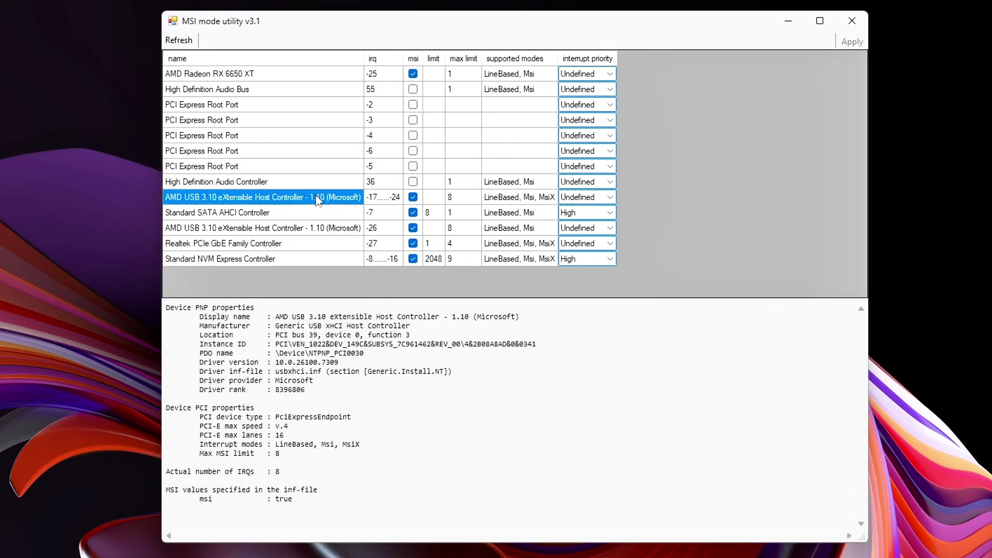
{"action": "left_click", "coordinate": [413, 197]}
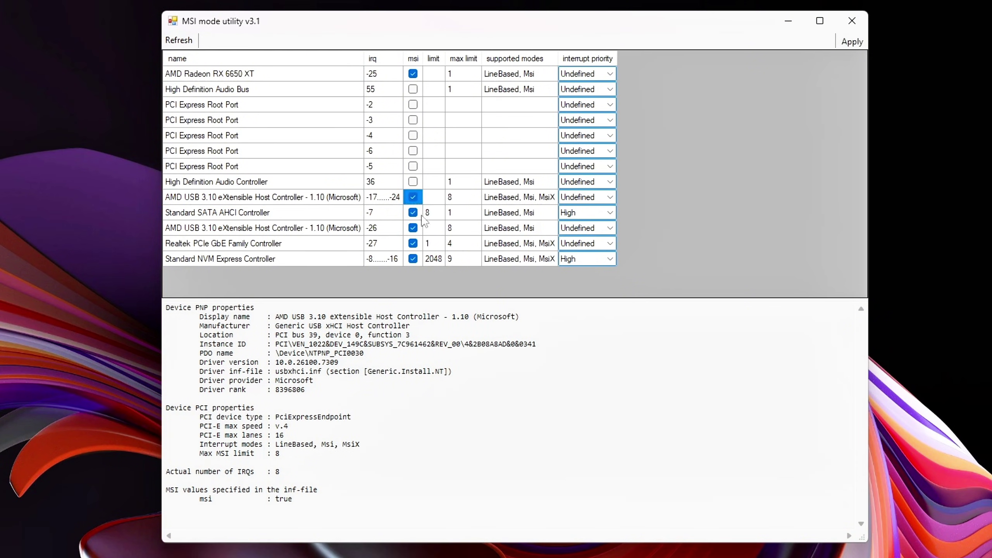
{"action": "left_click", "coordinate": [412, 231]}
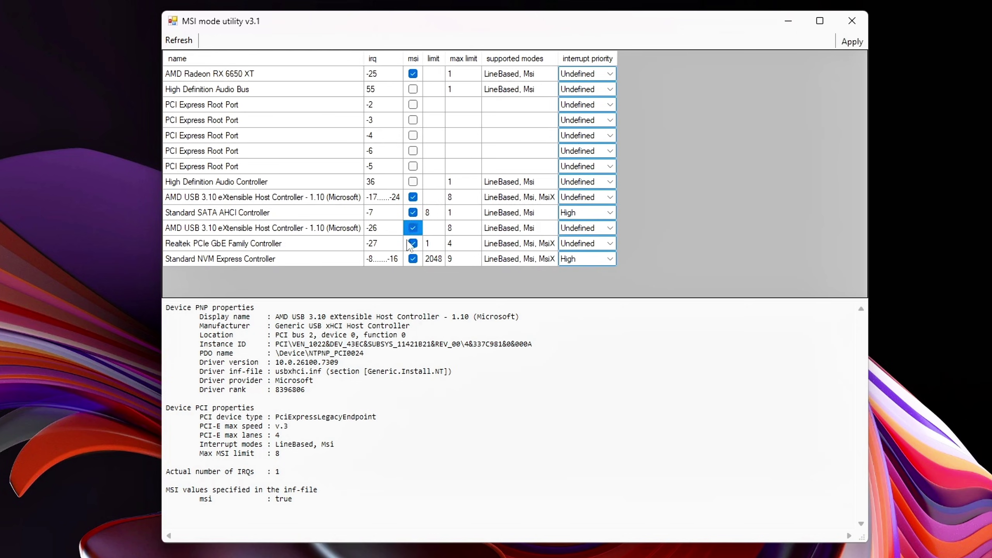
Compare the device properties of the two AMD USB 3.10 eXtensible Host Controllers and the SATA AHCI controller between them
{"action": "left_click", "coordinate": [322, 231]}
{"action": "left_click", "coordinate": [326, 200]}
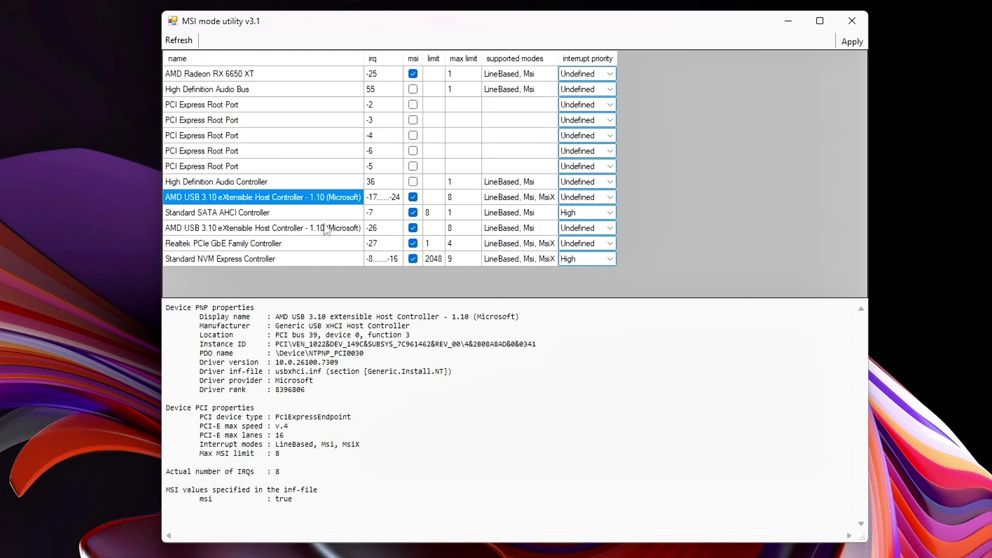
{"action": "left_click", "coordinate": [323, 227]}
{"action": "left_click", "coordinate": [321, 201]}
{"action": "left_click", "coordinate": [327, 226]}
{"action": "left_click", "coordinate": [324, 201]}
{"action": "left_click", "coordinate": [327, 216]}
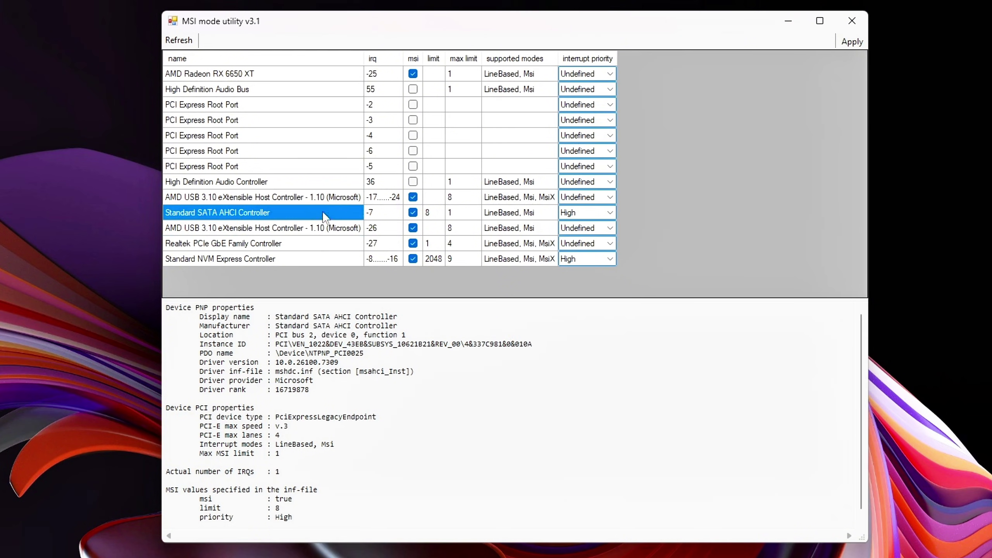
{"action": "left_click", "coordinate": [327, 228]}
{"action": "left_click", "coordinate": [328, 199]}
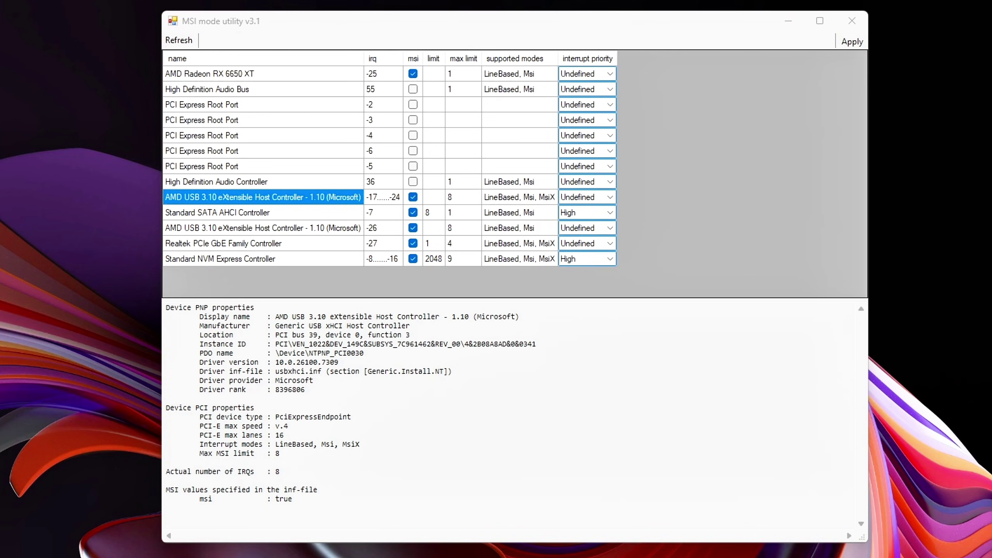
Set the interrupt priority of both AMD USB 3.10 eXtensible Host Controllers to High
{"action": "left_click", "coordinate": [610, 197]}
{"action": "left_click", "coordinate": [610, 197]}
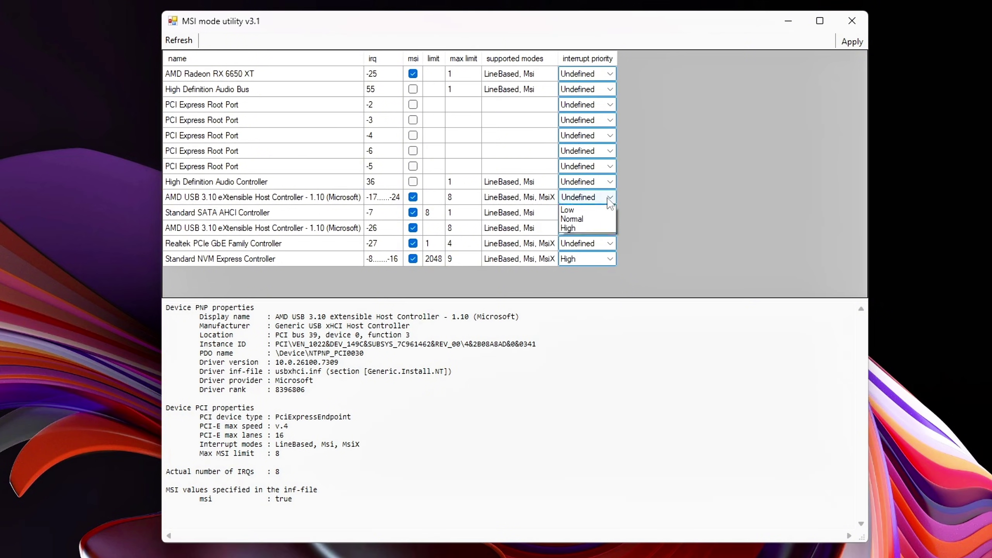
{"action": "left_click", "coordinate": [582, 239]}
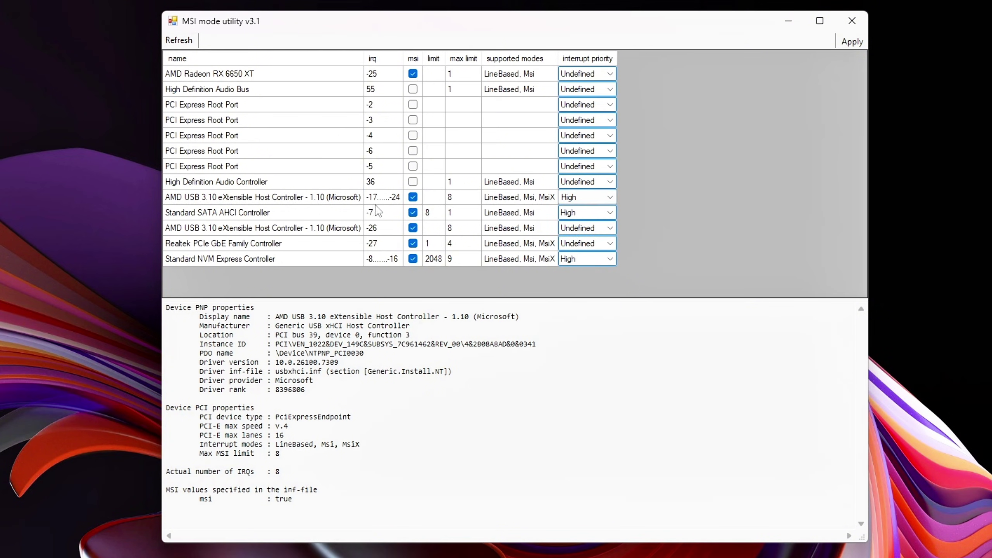
{"action": "left_click", "coordinate": [297, 202]}
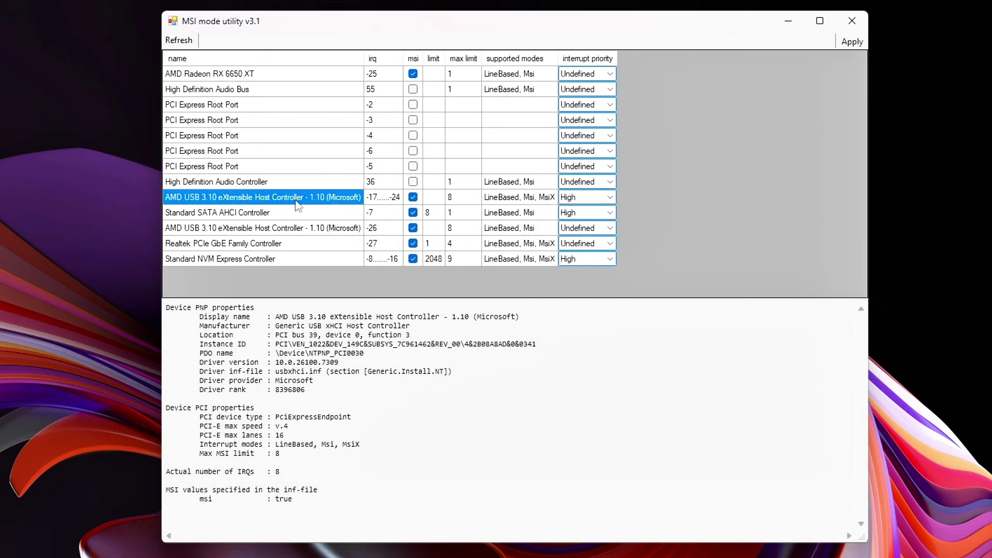
{"action": "left_click", "coordinate": [586, 231]}
{"action": "left_click", "coordinate": [586, 231]}
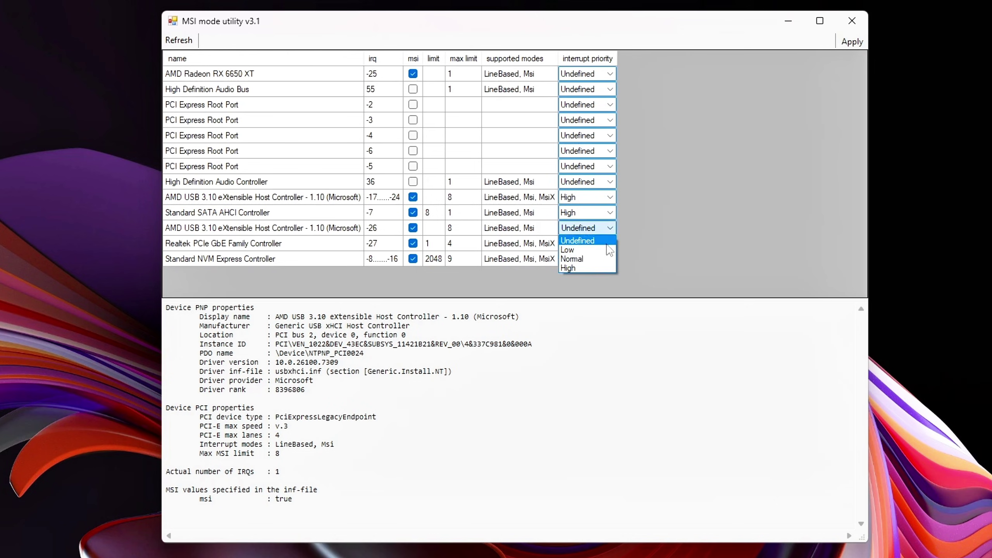
{"action": "left_click", "coordinate": [588, 268]}
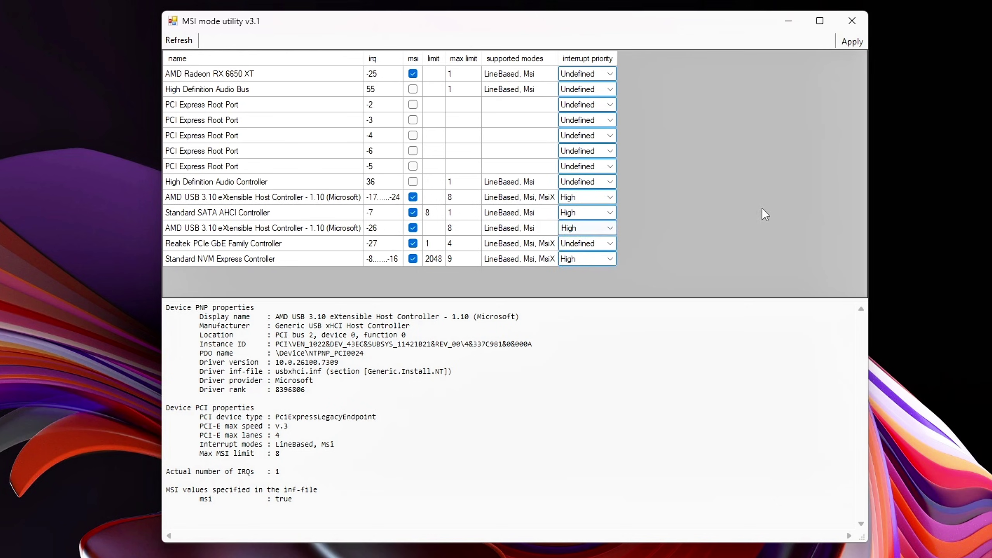